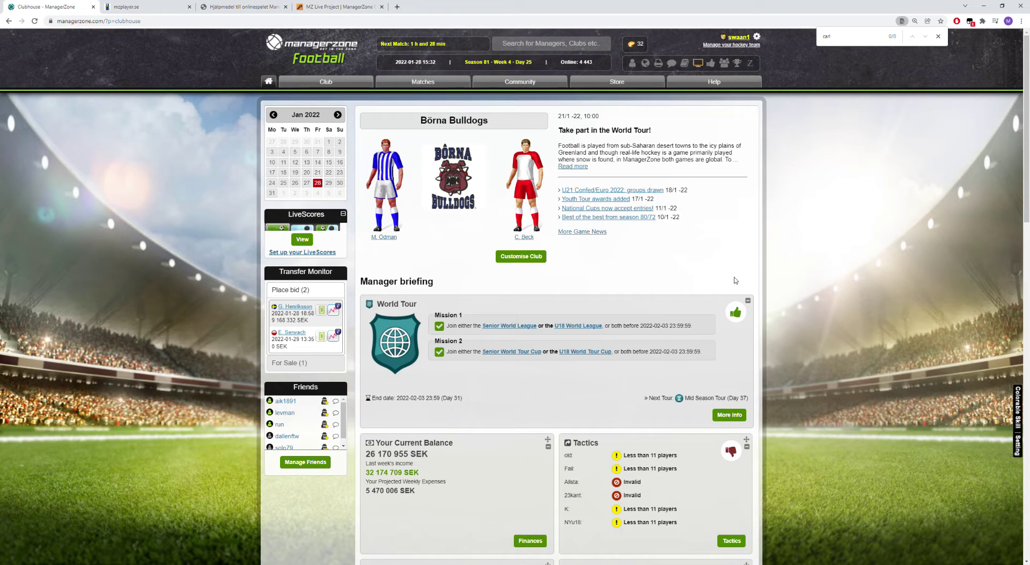
# Step: Look over the mzplayer.se, oxi.se and MZ Live currency converter pages
pyautogui.click(150, 8)
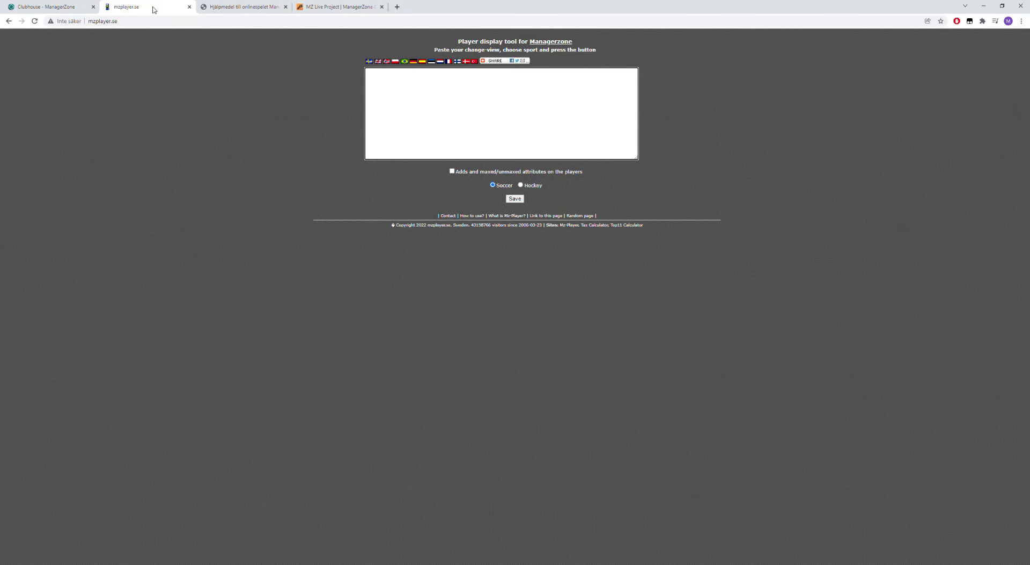
pyautogui.click(228, 9)
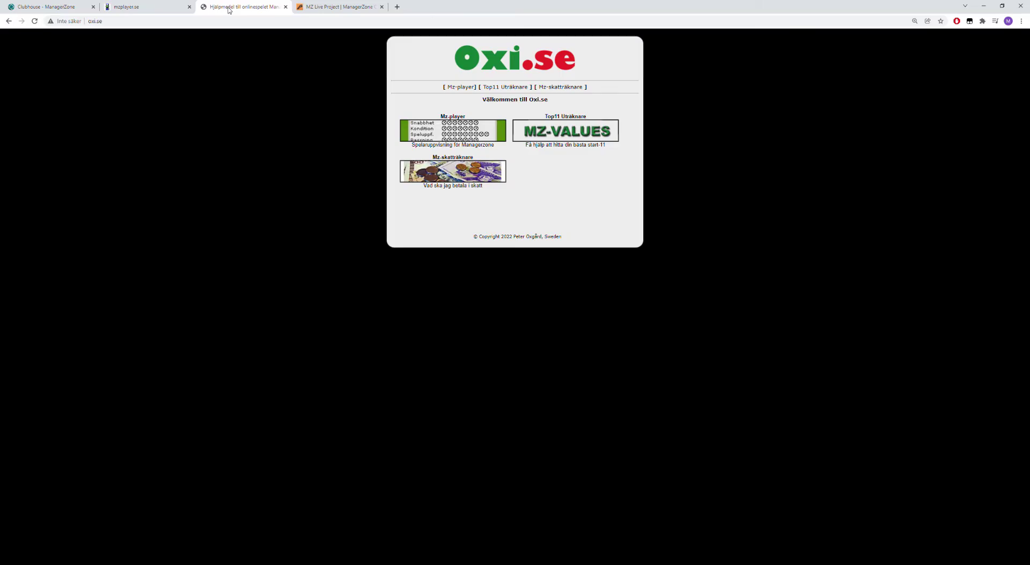
pyautogui.click(308, 9)
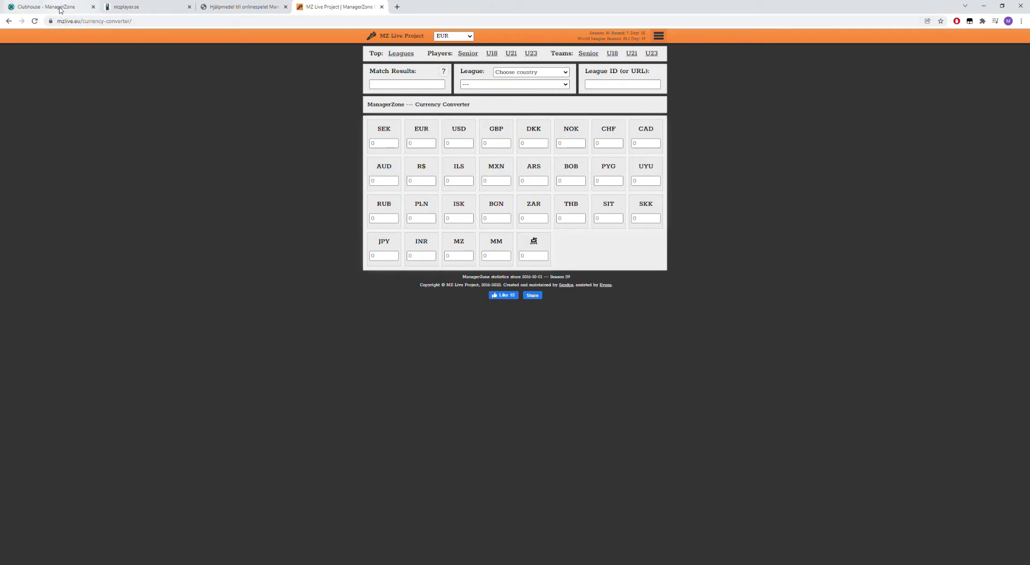
# Step: Back in ManagerZone, show the Squad Summary table under Club > Player Profiles
pyautogui.click(77, 3)
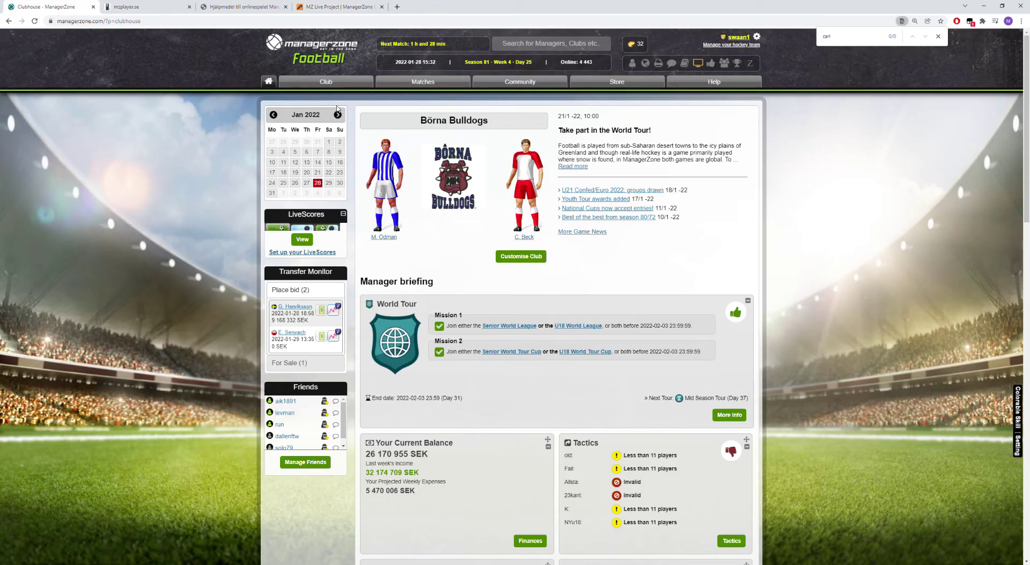
pyautogui.moveTo(324, 88)
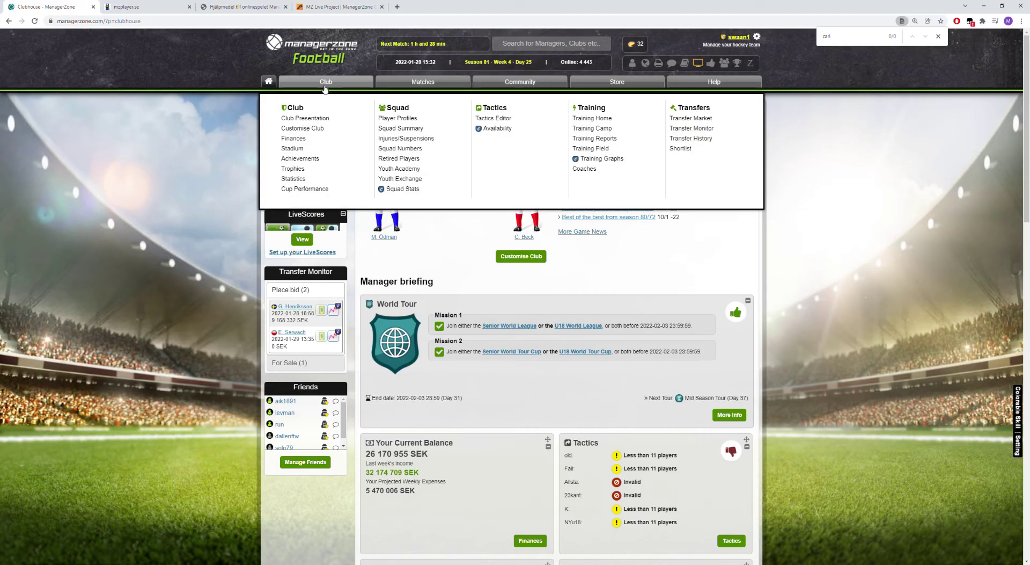
pyautogui.click(399, 121)
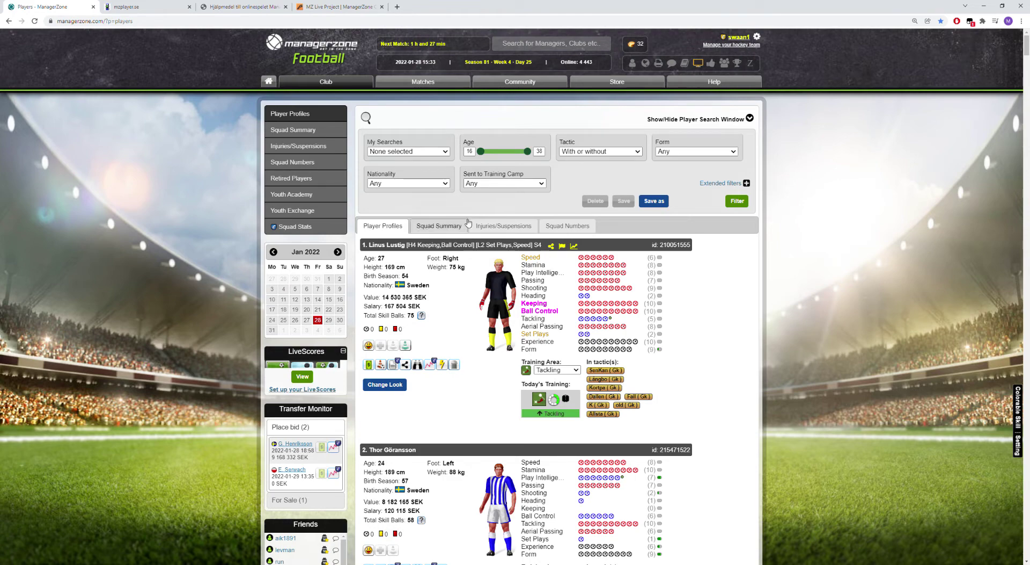
pyautogui.click(435, 226)
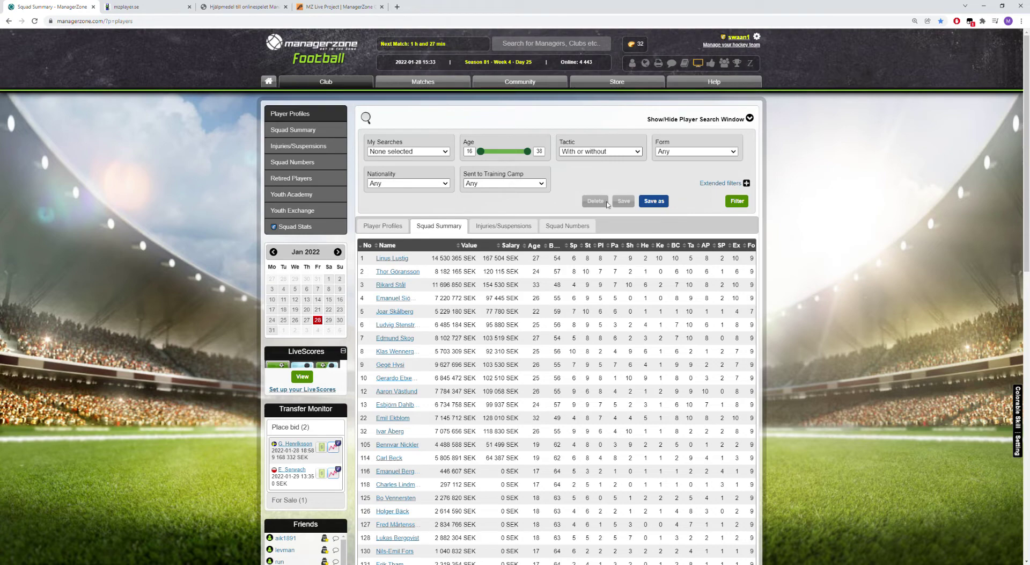
# Step: Filter the squad summary to the Dallen tactic and select the table for copying
pyautogui.click(600, 151)
pyautogui.click(590, 161)
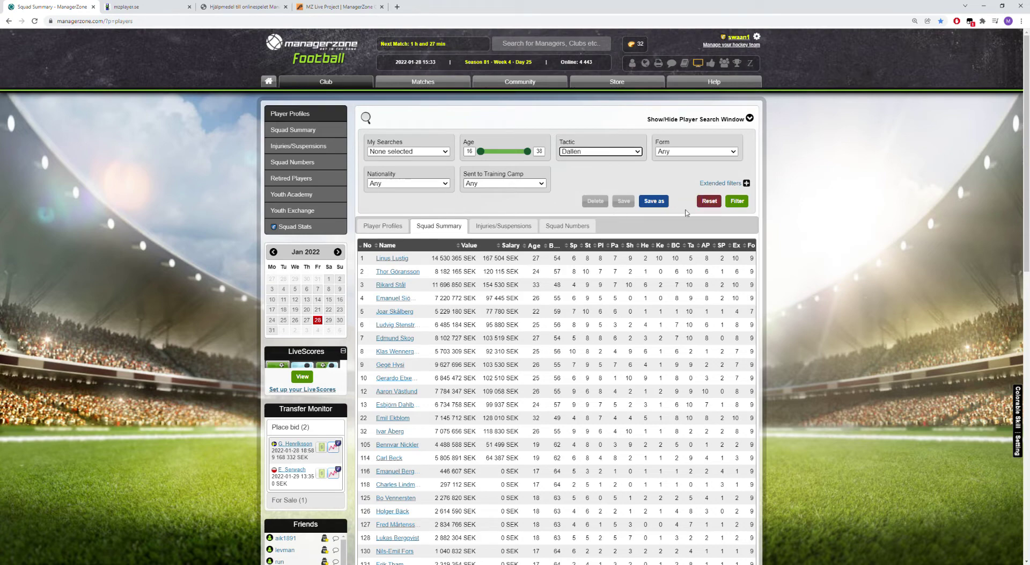
pyautogui.click(737, 202)
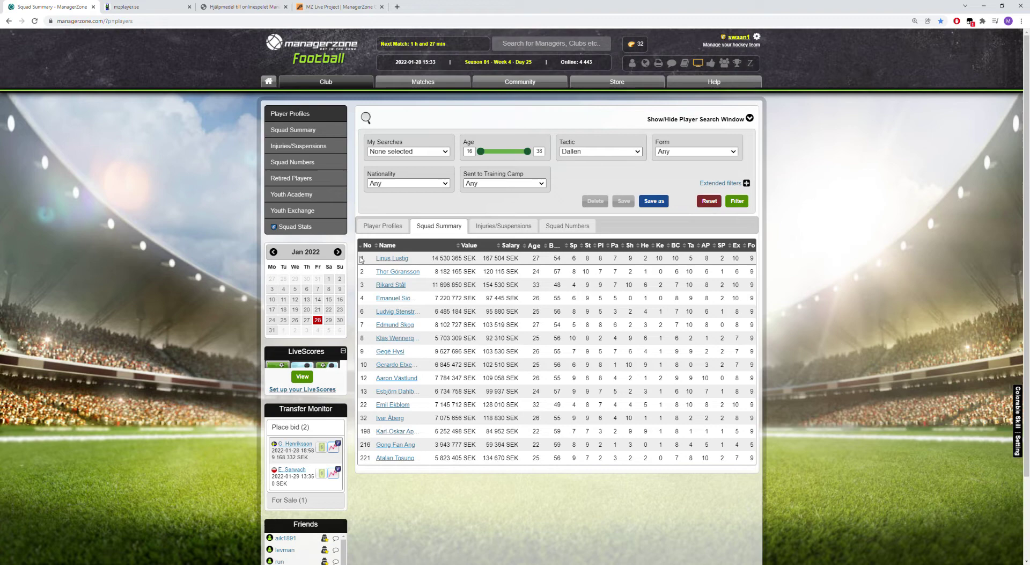
pyautogui.moveTo(366, 262); pyautogui.dragTo(755, 464)
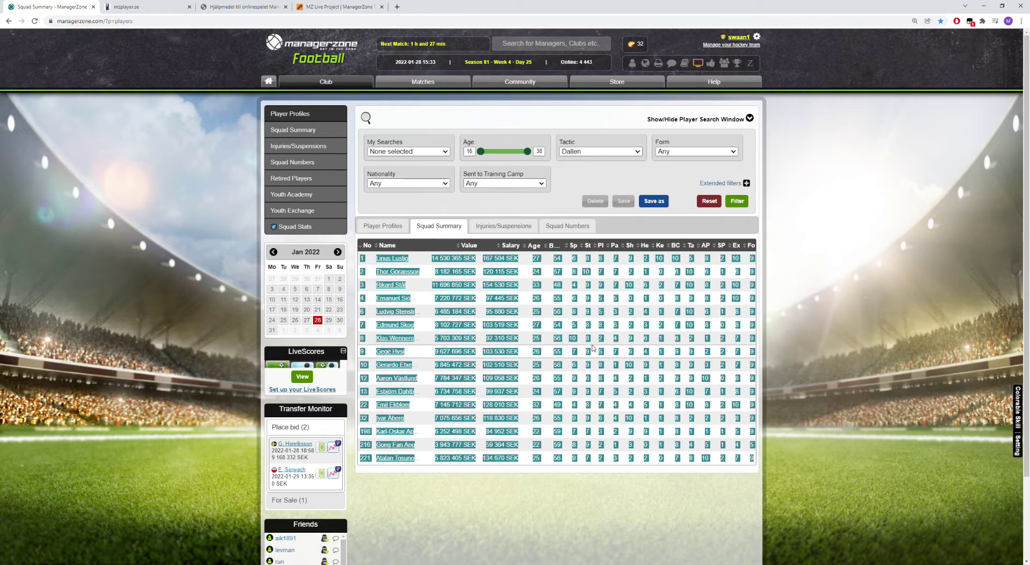
# Step: Paste the squad data into mzplayer.se, generate the cards, and open the second player's card image
pyautogui.click(152, 6)
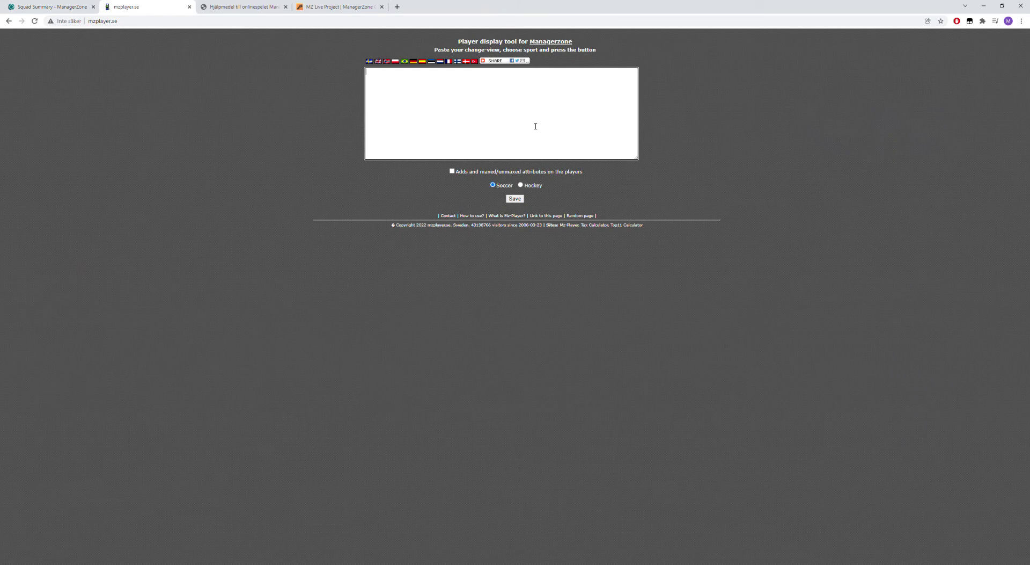
pyautogui.hotkey('ctrl', 'v')
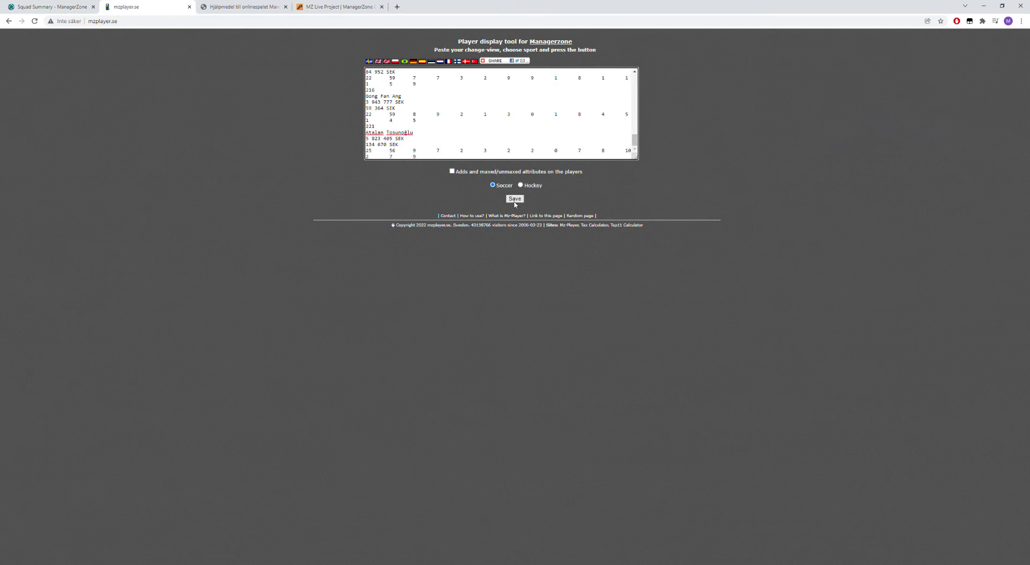
pyautogui.click(514, 200)
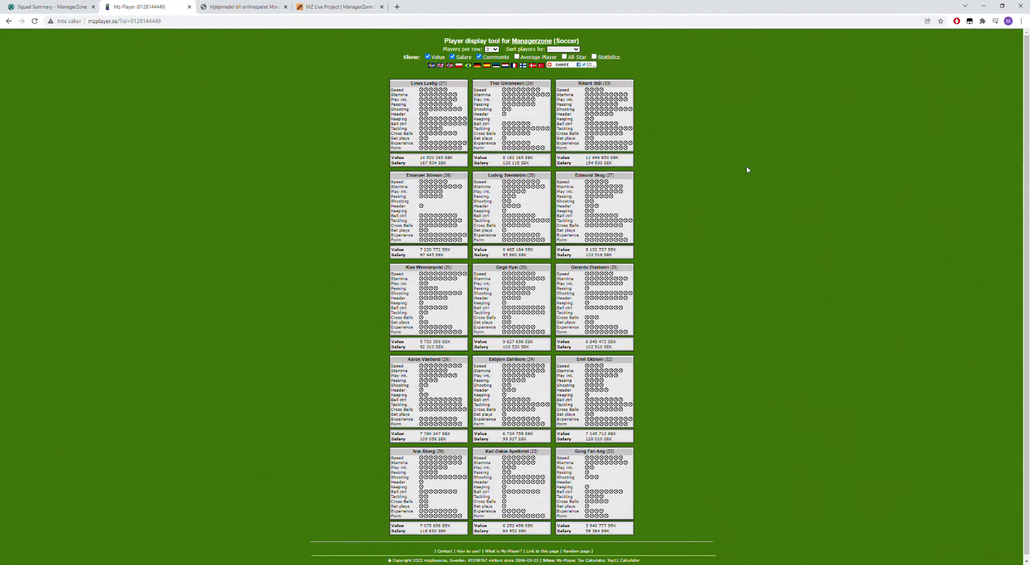
pyautogui.scroll(-1, 750, 156)
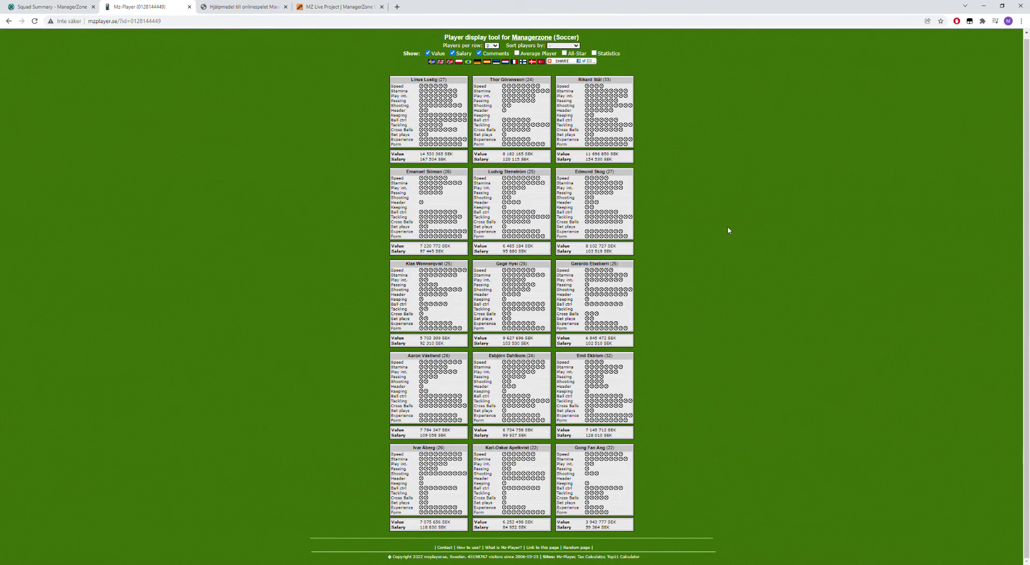
pyautogui.scroll(1, 728, 229)
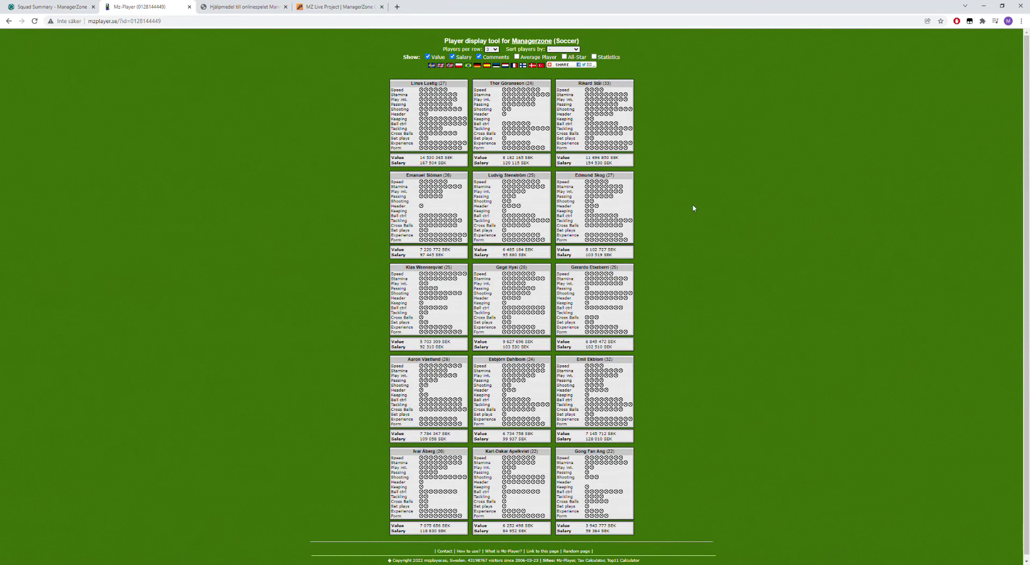
pyautogui.click(500, 86)
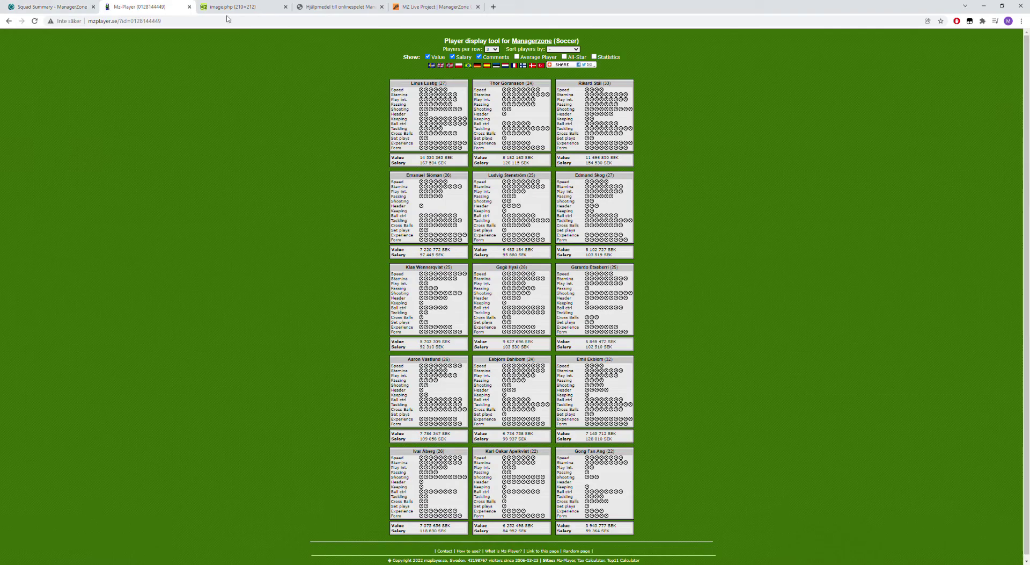
# Step: Add the Average Player card, check Average Joe's age, and return to the paste form
pyautogui.click(518, 57)
pyautogui.moveTo(563, 64)
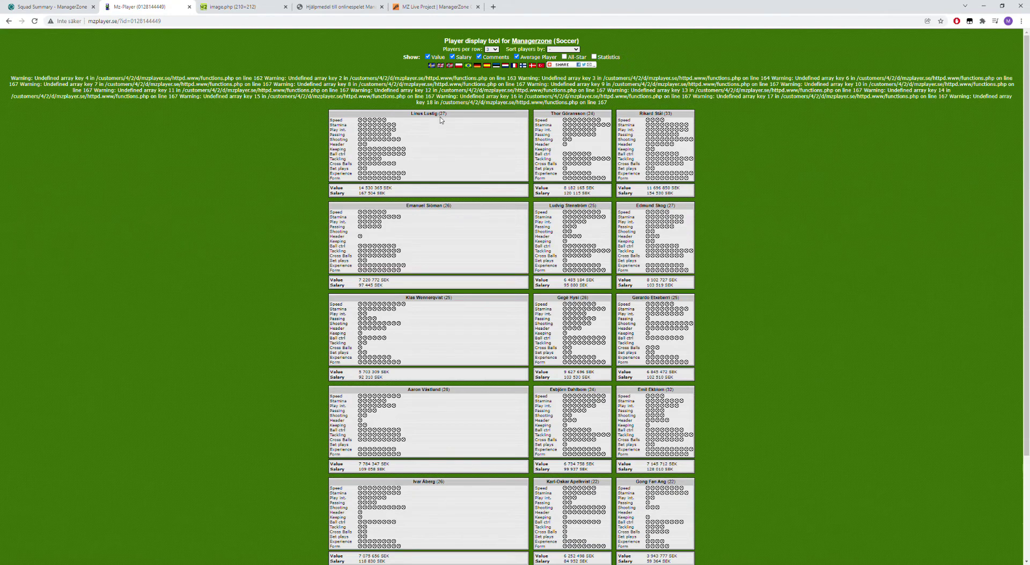
pyautogui.scroll(-3, 440, 119)
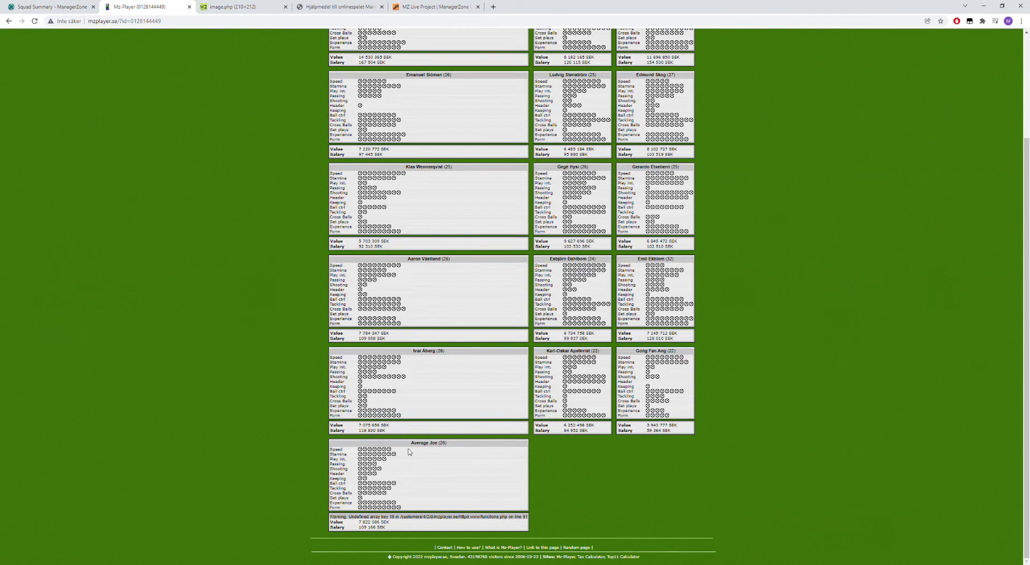
pyautogui.moveTo(440, 445); pyautogui.dragTo(446, 447)
pyautogui.click(449, 479)
pyautogui.hotkey('ctrl', 'a')
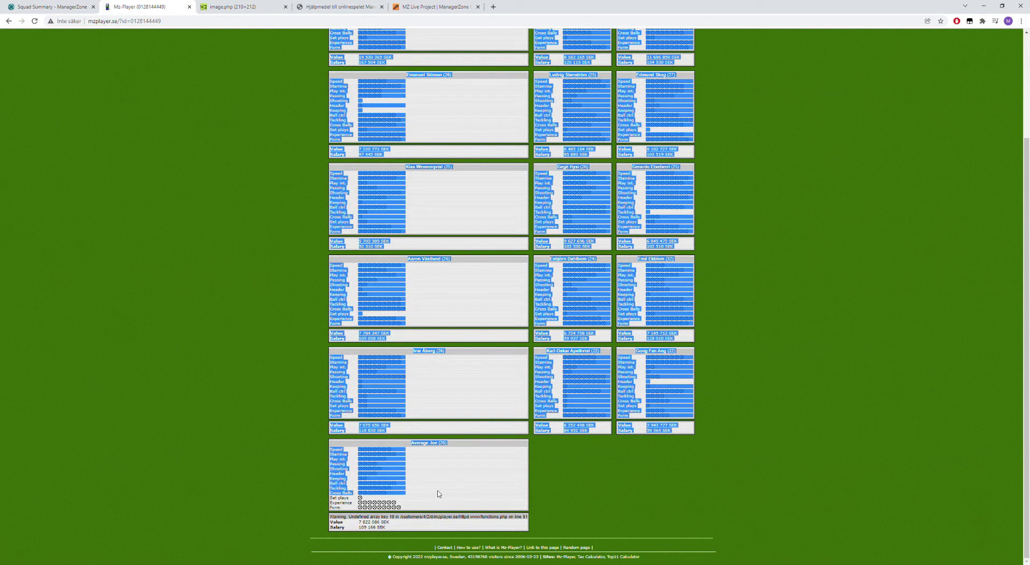
pyautogui.click(437, 491)
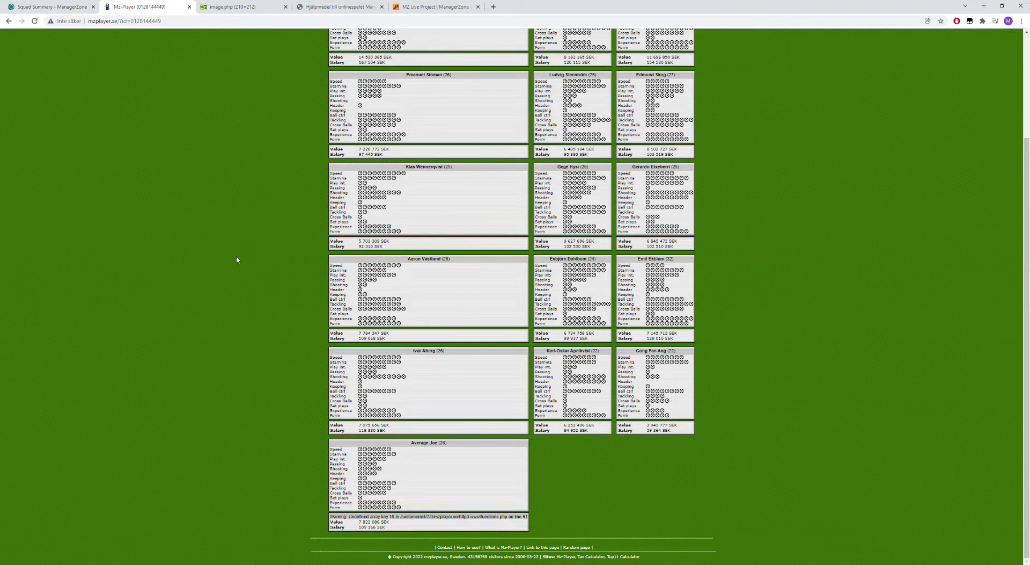
pyautogui.scroll(3, 158, 91)
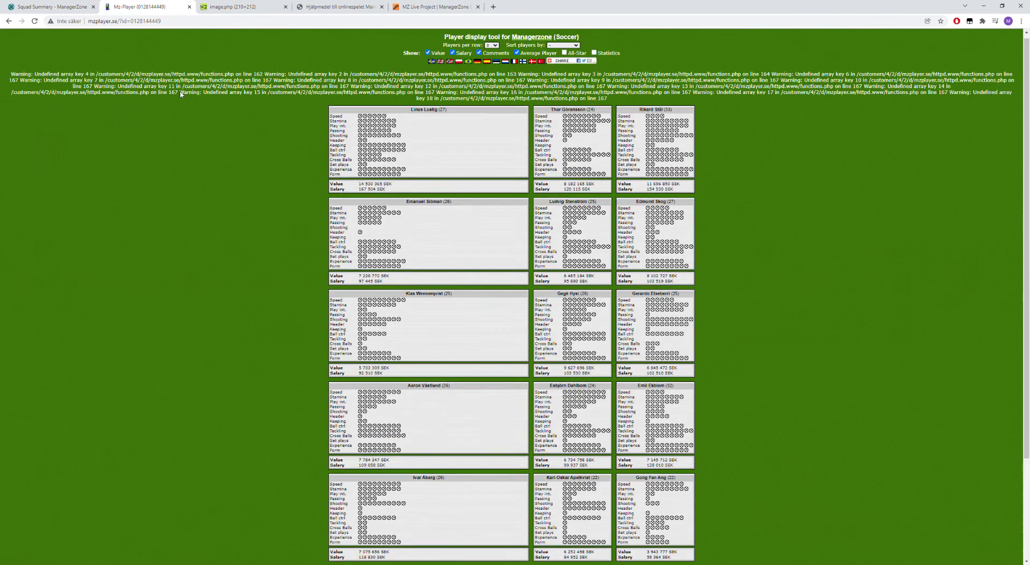
pyautogui.click(9, 21)
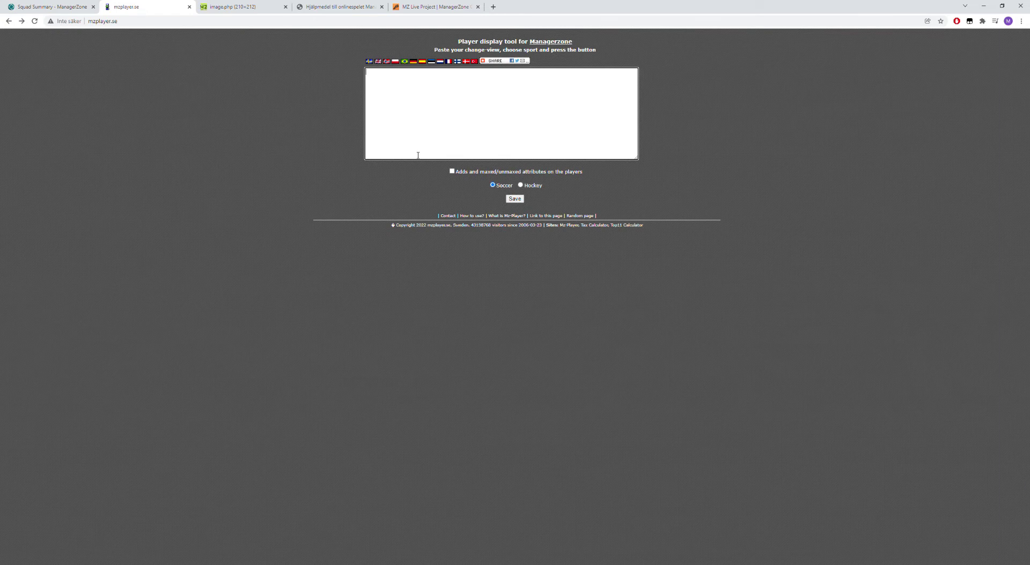
# Step: Reset the ManagerZone squad summary tactic filter to 'With or without' to list all players
pyautogui.click(51, 7)
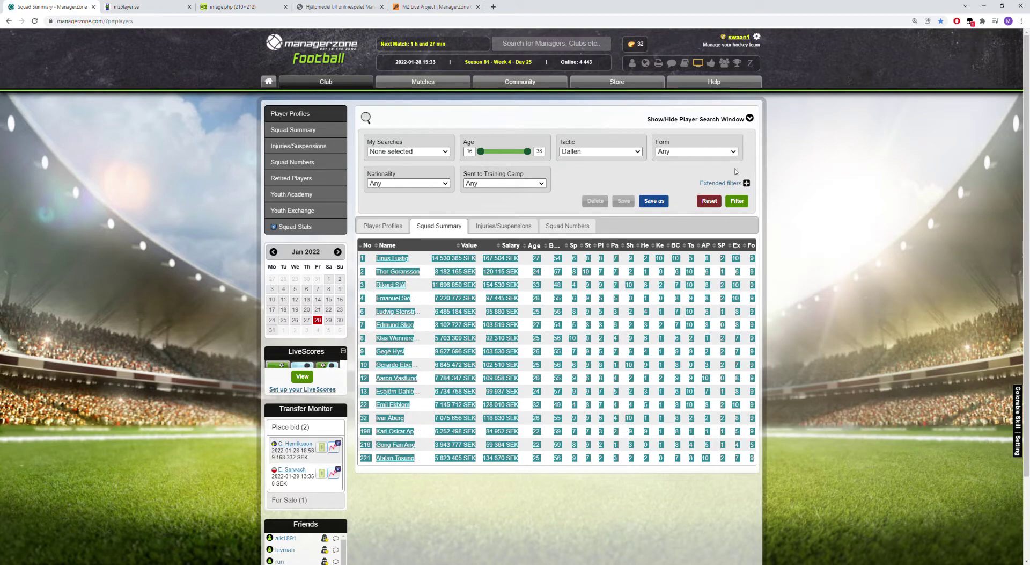
pyautogui.click(601, 154)
pyautogui.click(639, 170)
pyautogui.click(740, 202)
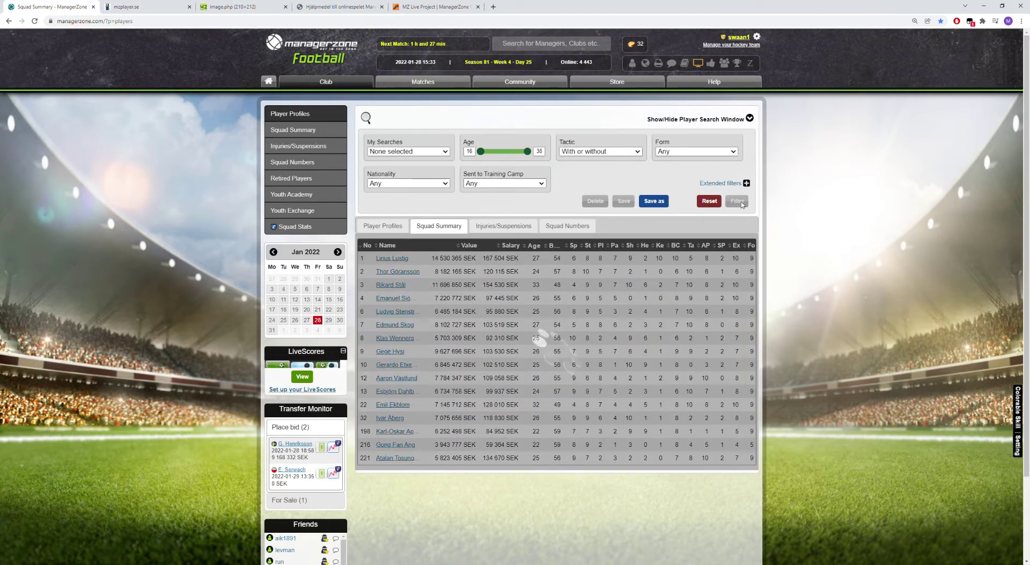
pyautogui.hotkey('ctrl', 'f')
pyautogui.write('carl')
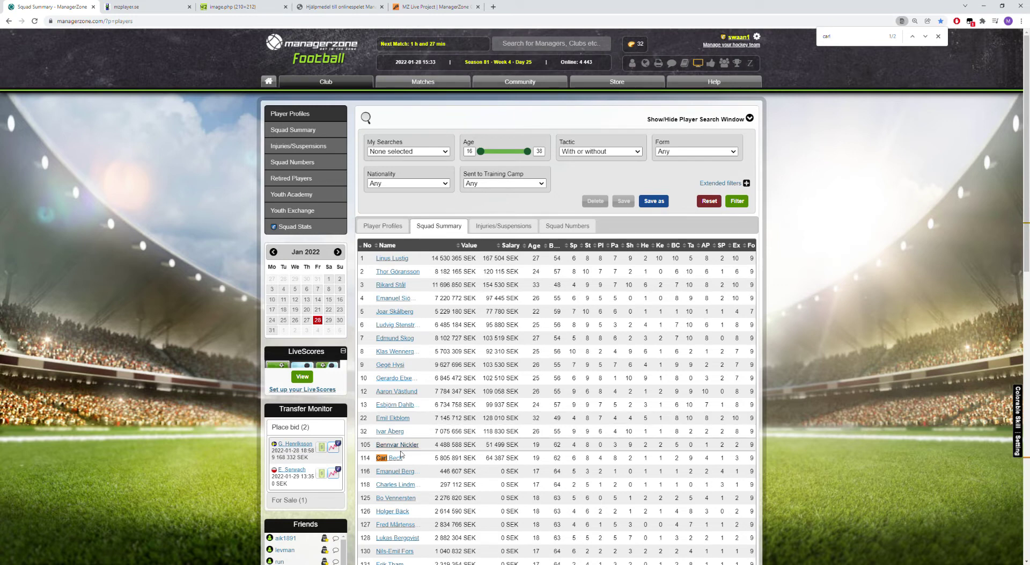
pyautogui.moveTo(358, 458); pyautogui.dragTo(755, 461)
pyautogui.hotkey('ctrl', 'c')
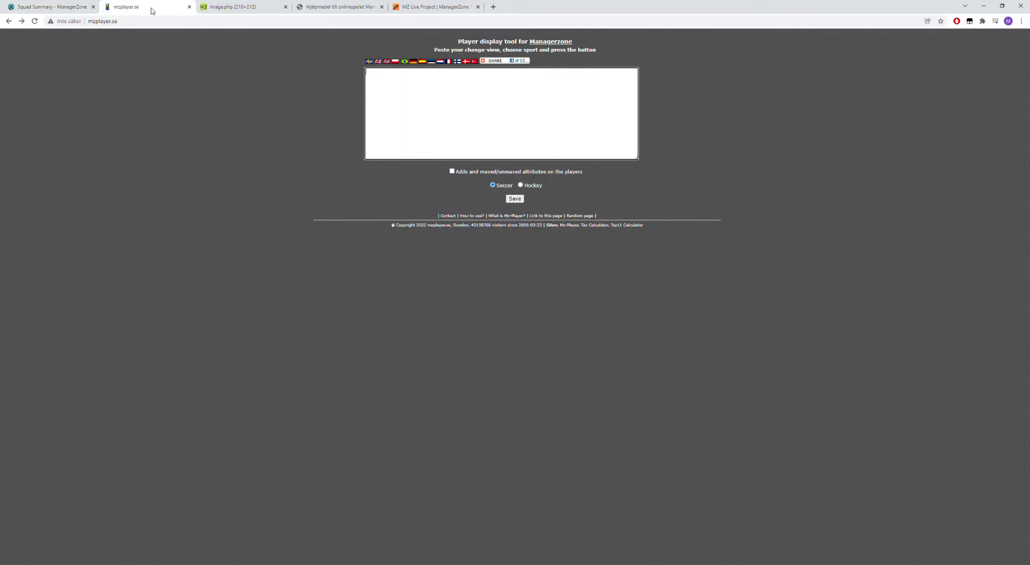
pyautogui.click(145, 6)
pyautogui.click(495, 114)
pyautogui.hotkey('ctrl', 'v')
pyautogui.hotkey('ctrl', 'v')
pyautogui.click(515, 199)
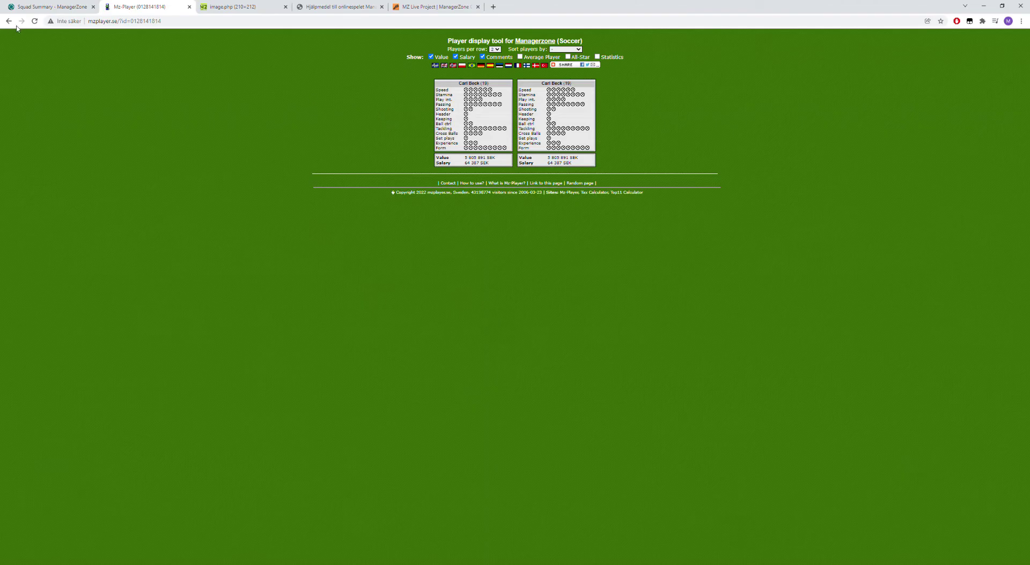
pyautogui.click(8, 22)
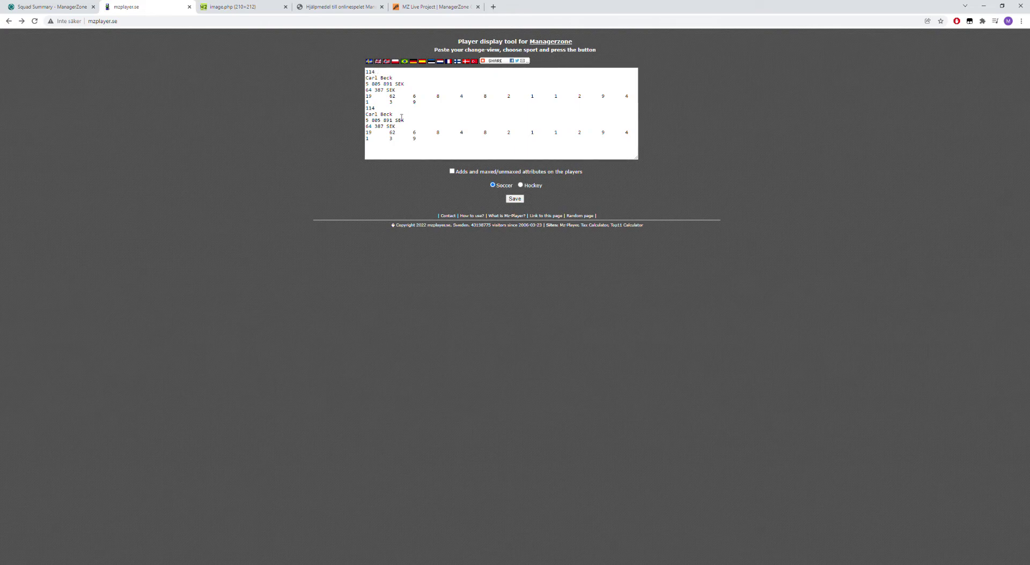
pyautogui.moveTo(394, 115); pyautogui.dragTo(380, 119)
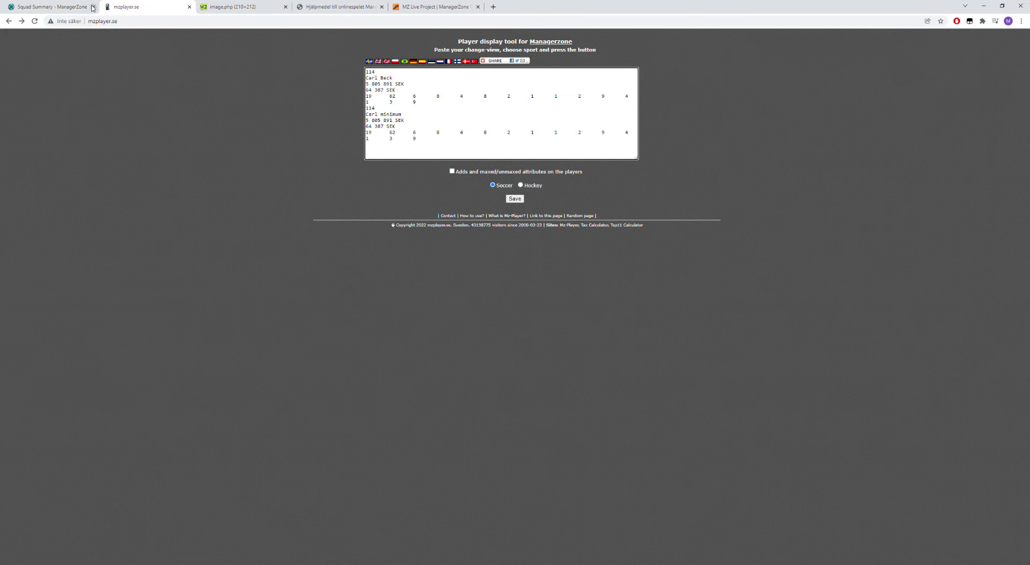
# Step: Open Carl Beck's ManagerZone profile and his training history graph
pyautogui.click(62, 8)
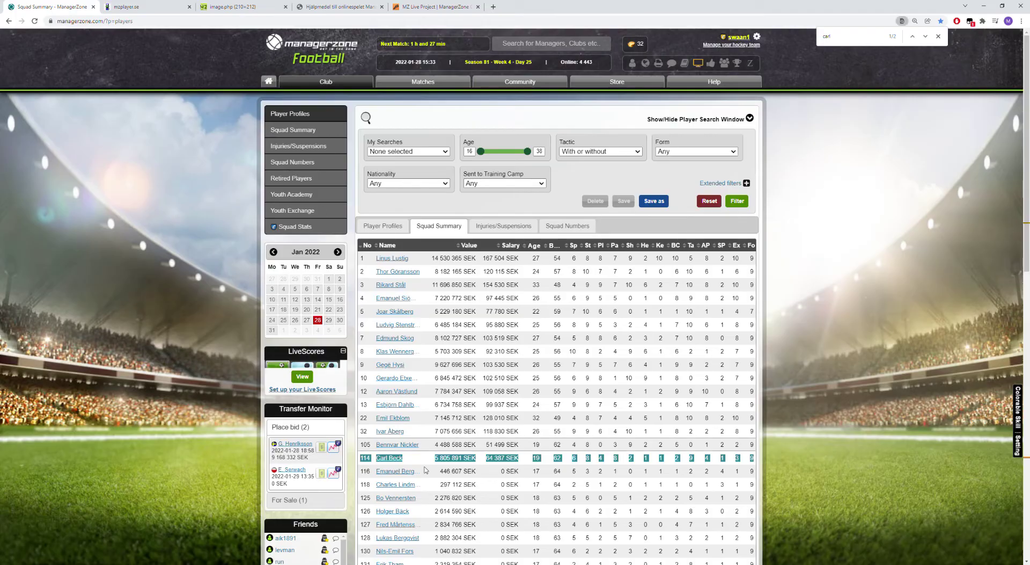
pyautogui.click(393, 458)
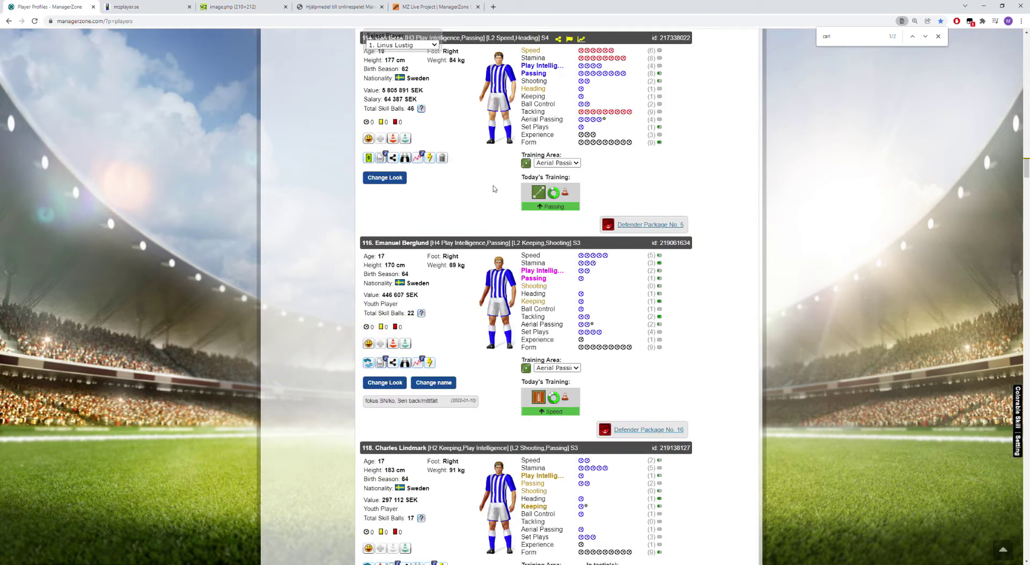
pyautogui.scroll(2, 488, 209)
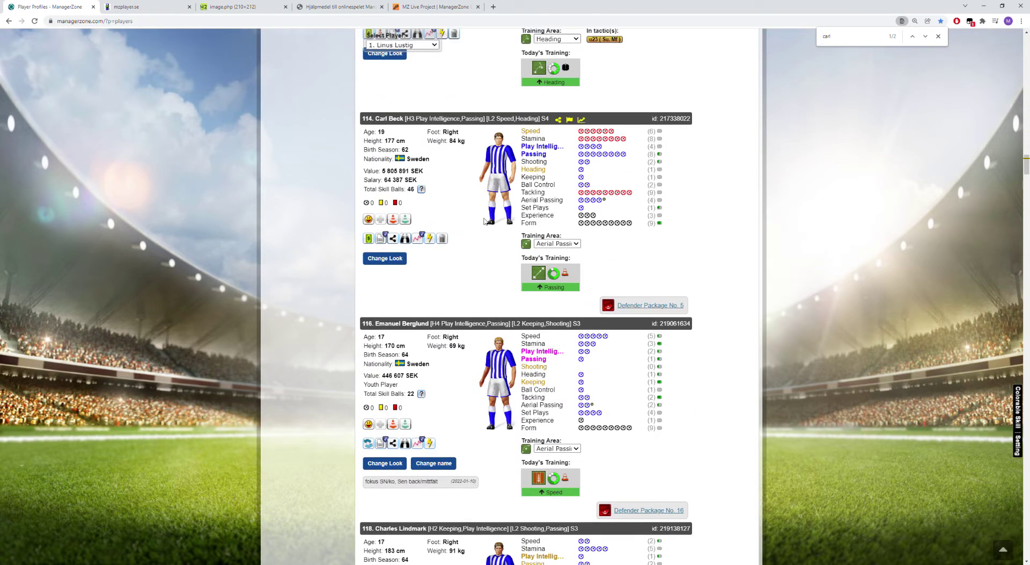
pyautogui.click(422, 244)
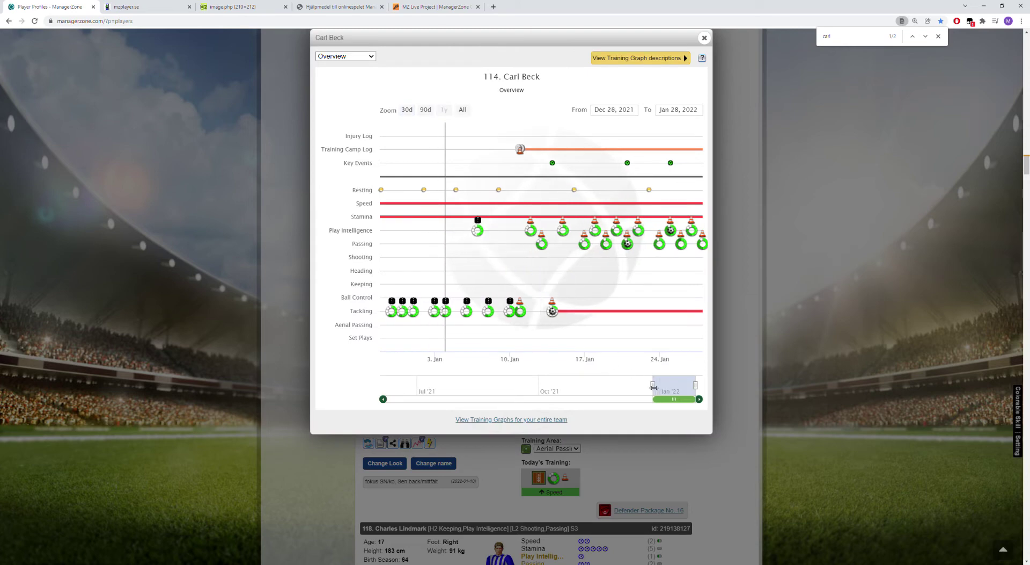
# Step: Adjust the graph range between mid-September, early November and late October, then close it
pyautogui.moveTo(654, 386); pyautogui.dragTo(517, 387)
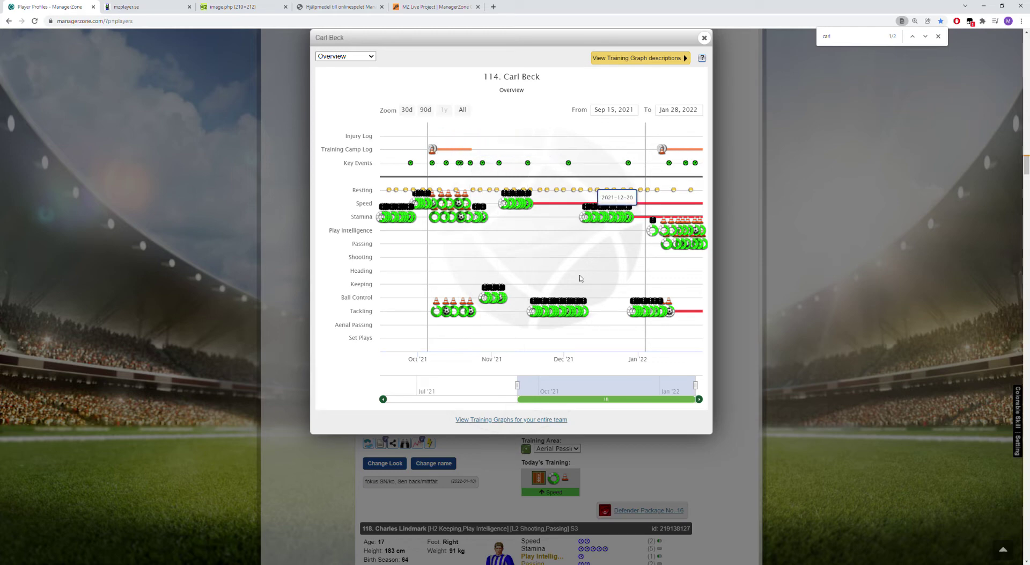
pyautogui.moveTo(518, 385); pyautogui.dragTo(617, 384)
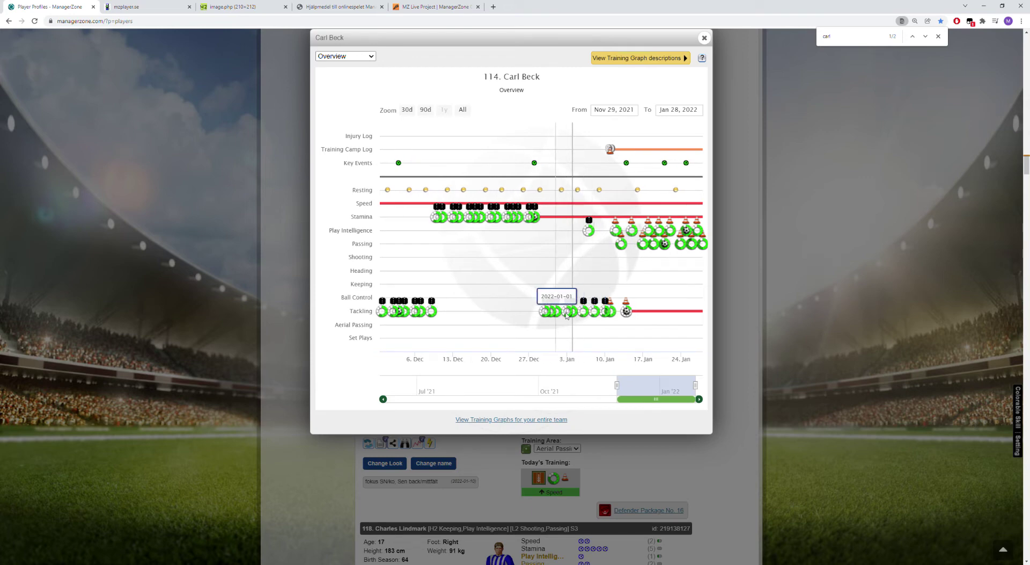
pyautogui.moveTo(619, 391); pyautogui.dragTo(652, 400)
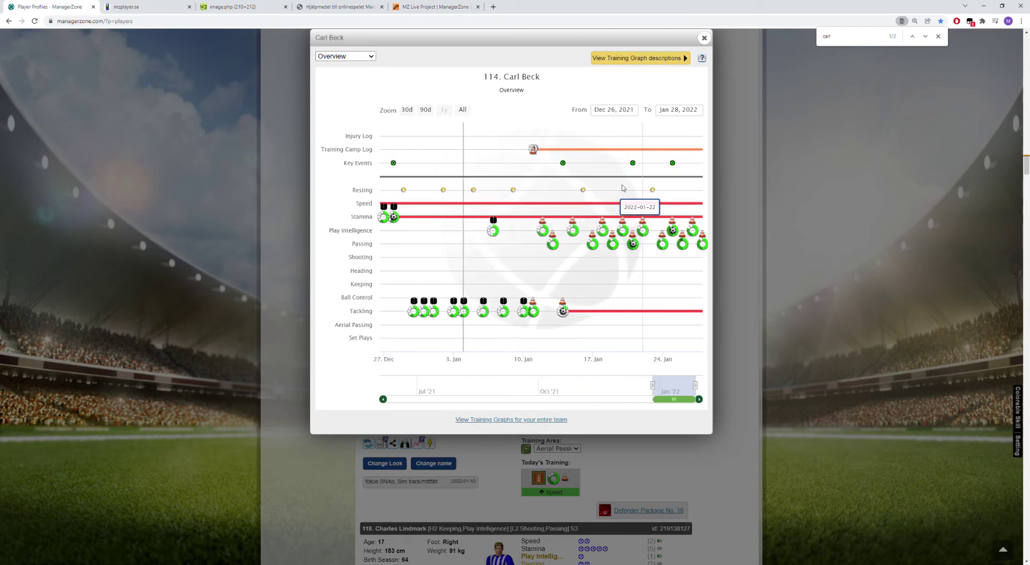
pyautogui.click(705, 38)
# Step: Compare Carl Beck's ManagerZone skills against the mzplayer.se data form
pyautogui.click(168, 9)
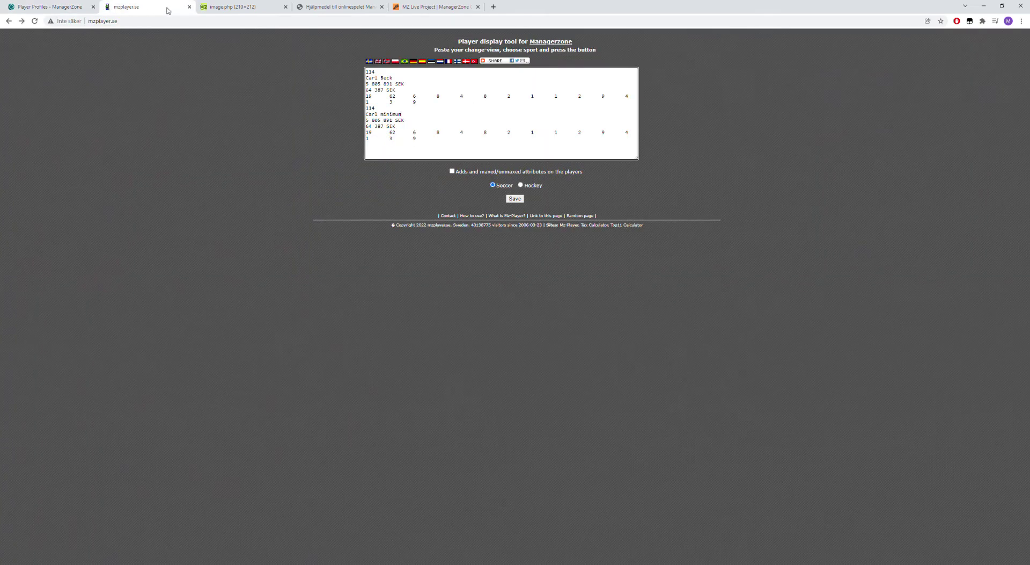
pyautogui.click(50, 6)
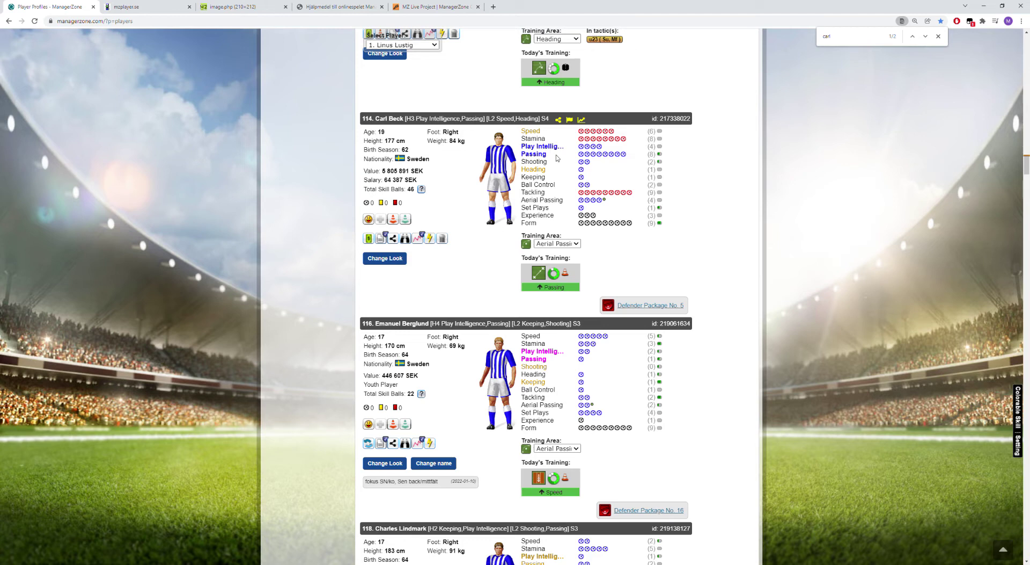
pyautogui.click(131, 7)
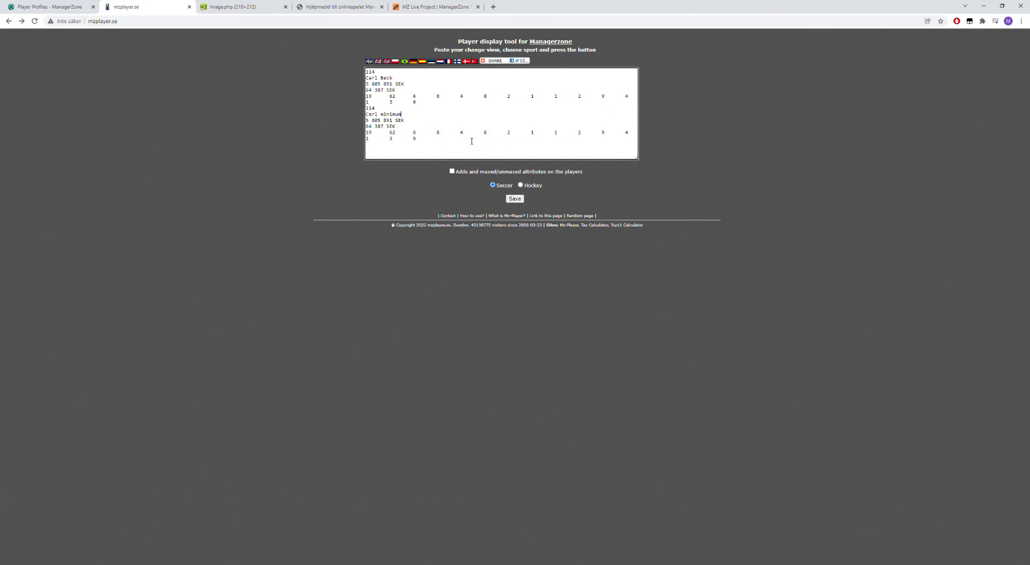
pyautogui.click(51, 7)
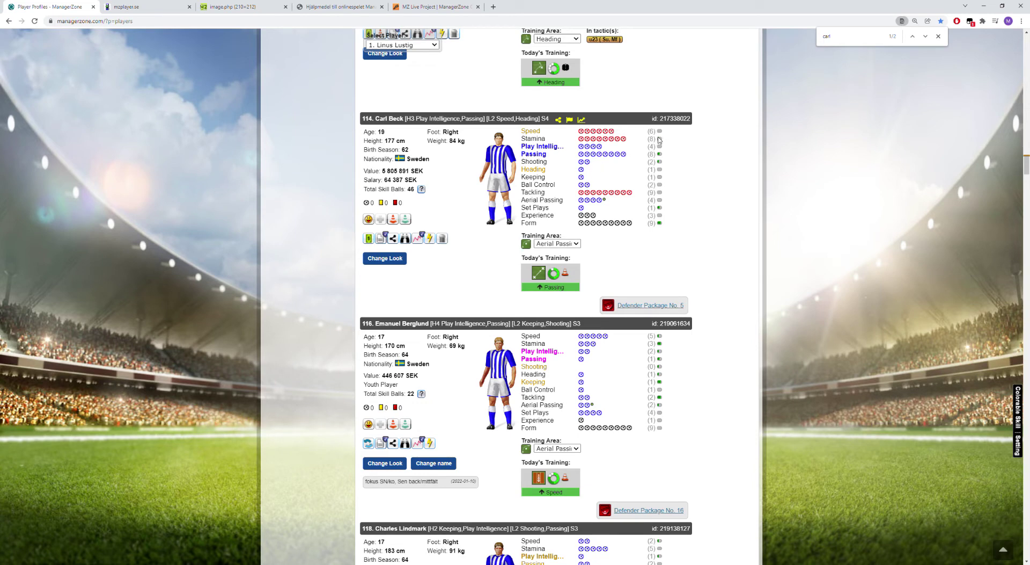
pyautogui.click(140, 6)
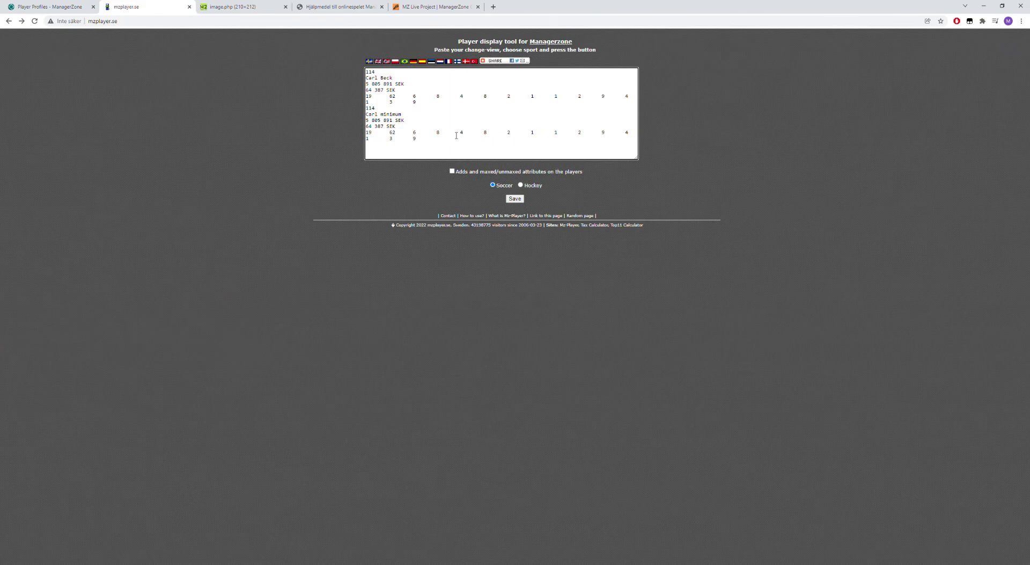
# Step: Edit Carl minimum's skill values to include a 6 and a 10, and preview both cards
pyautogui.doubleClick(532, 133)
pyautogui.click(514, 198)
pyautogui.doubleClick(485, 134)
pyautogui.click(488, 135)
pyautogui.click(48, 7)
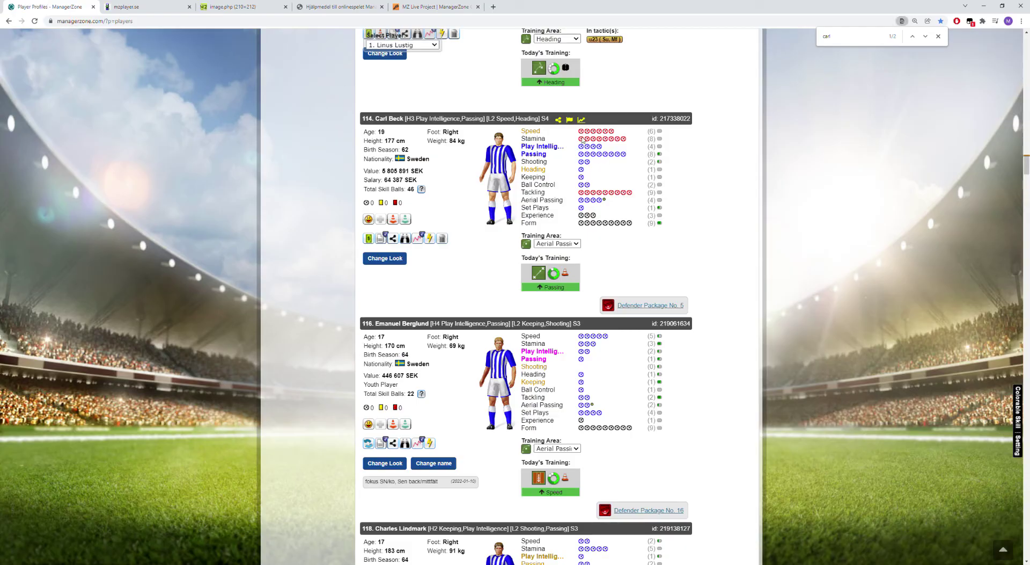
# Step: Change Carl minimum's skill from 10 to 1 and his age from 19 to 20
pyautogui.click(143, 8)
pyautogui.doubleClick(485, 133)
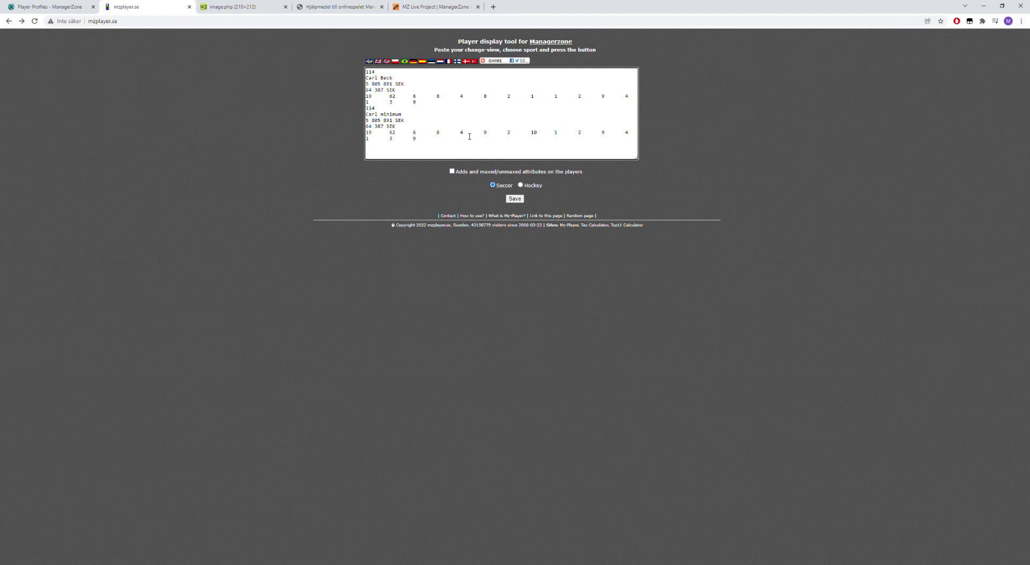
pyautogui.doubleClick(534, 132)
pyautogui.write('1')
pyautogui.moveTo(373, 132); pyautogui.dragTo(364, 132)
pyautogui.write('20')
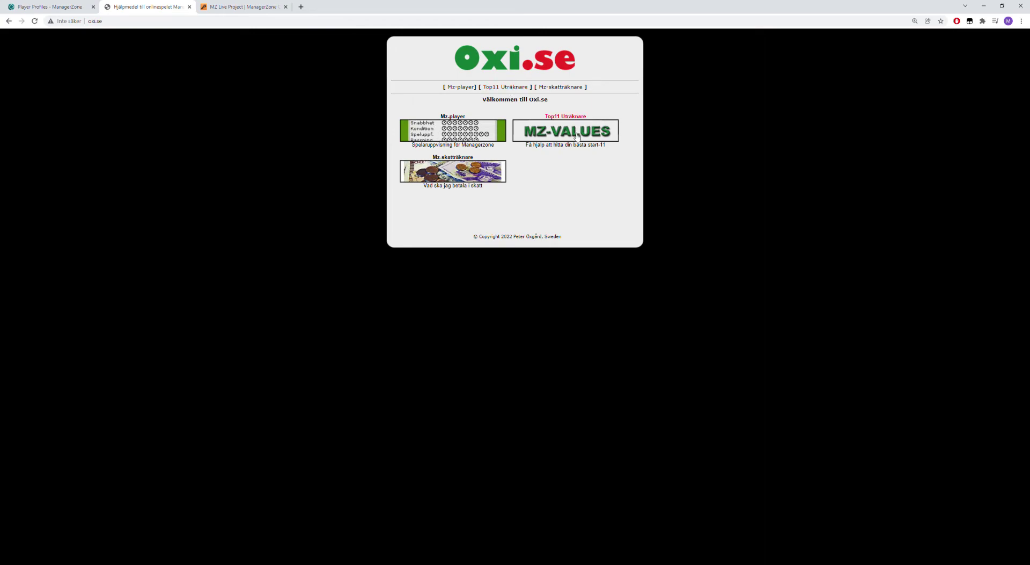
# Step: Open the oxi.se Top11 Calculator's AltView and delete the old squad data from its box
pyautogui.click(526, 87)
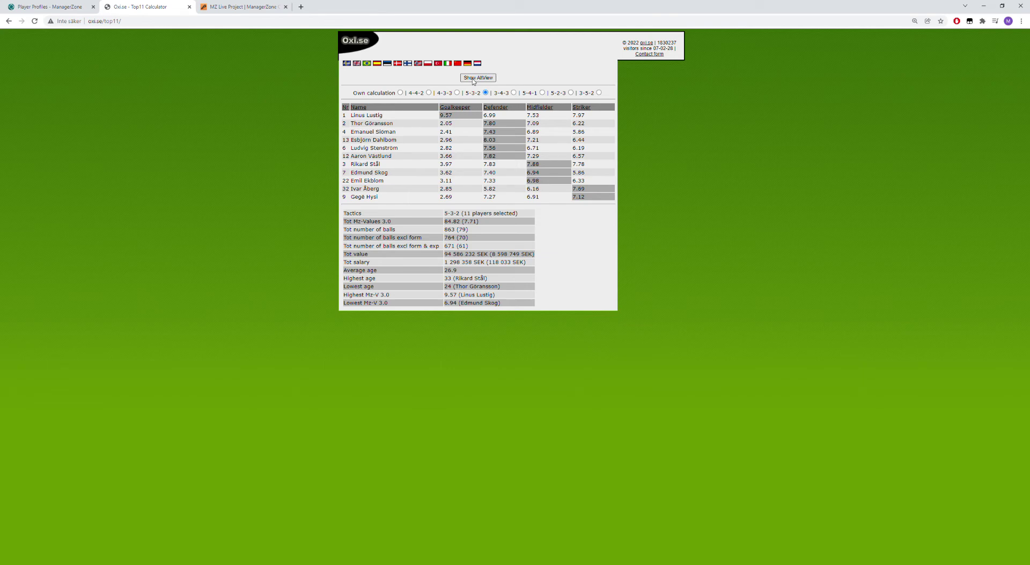
pyautogui.click(474, 79)
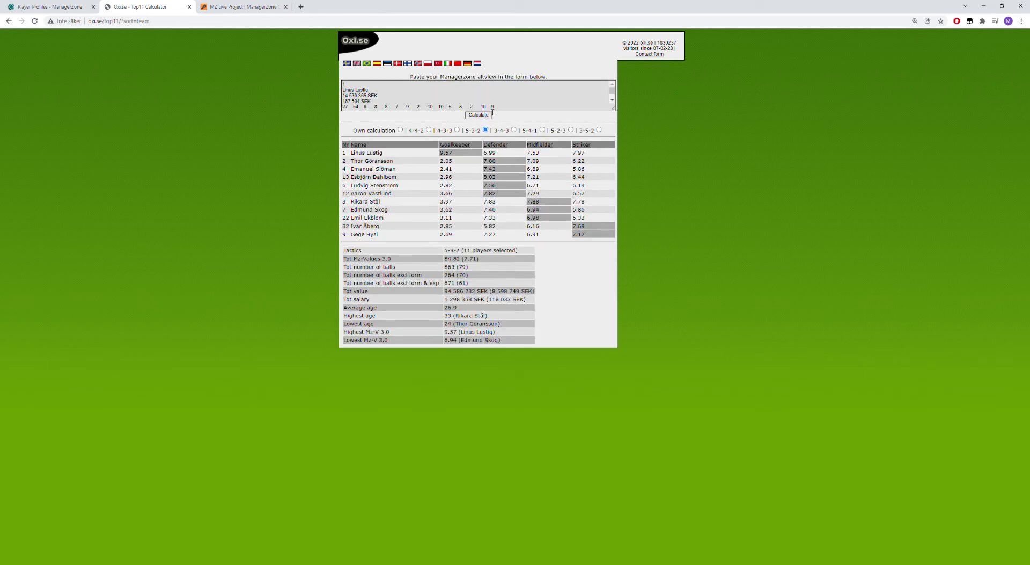
pyautogui.click(422, 98)
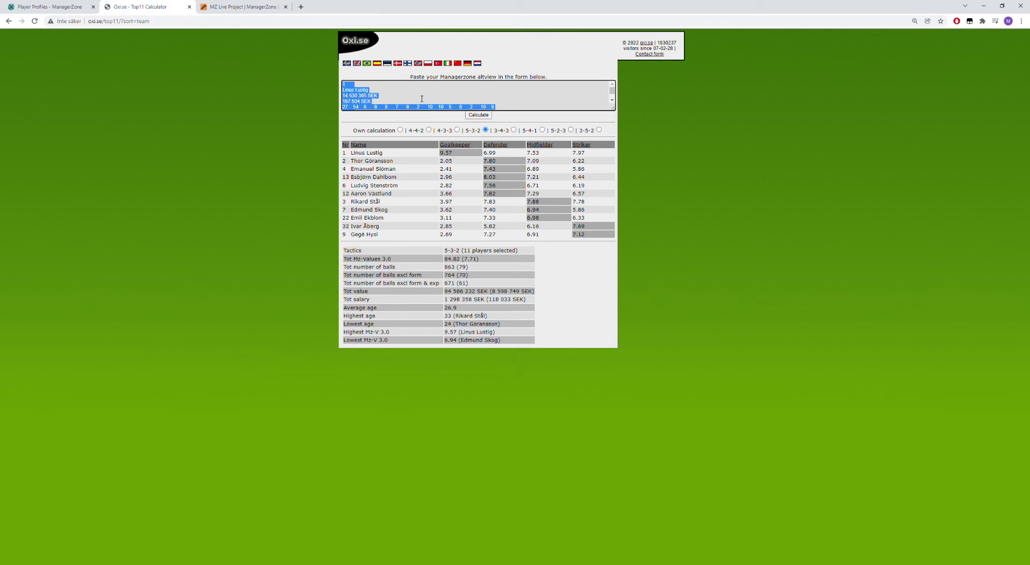
pyautogui.press('BackSpace')
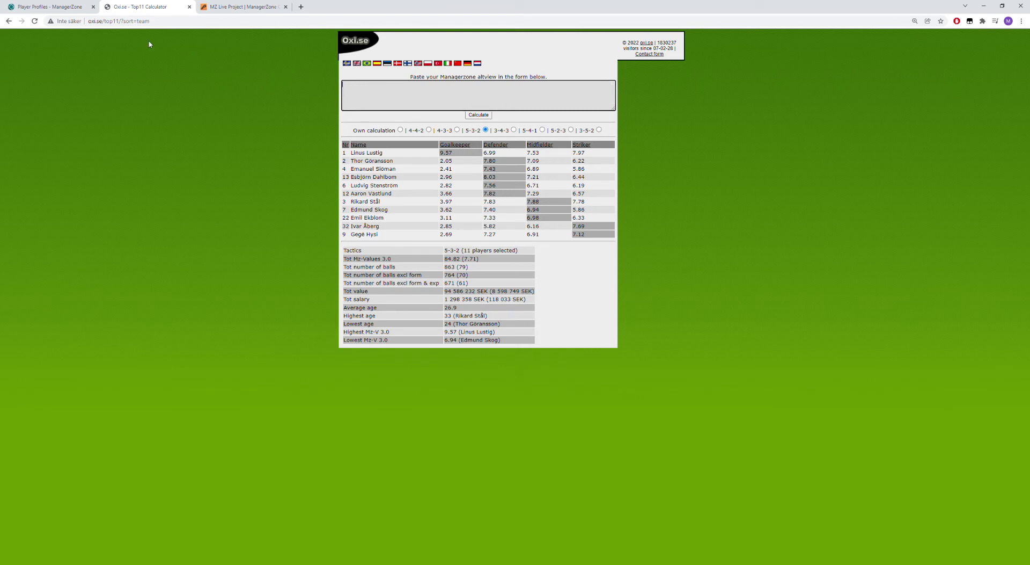
pyautogui.click(46, 6)
# Step: Filter the Squad Summary to players aged 22 to 38 and select the whole table for copying
pyautogui.scroll(20, 535, 125)
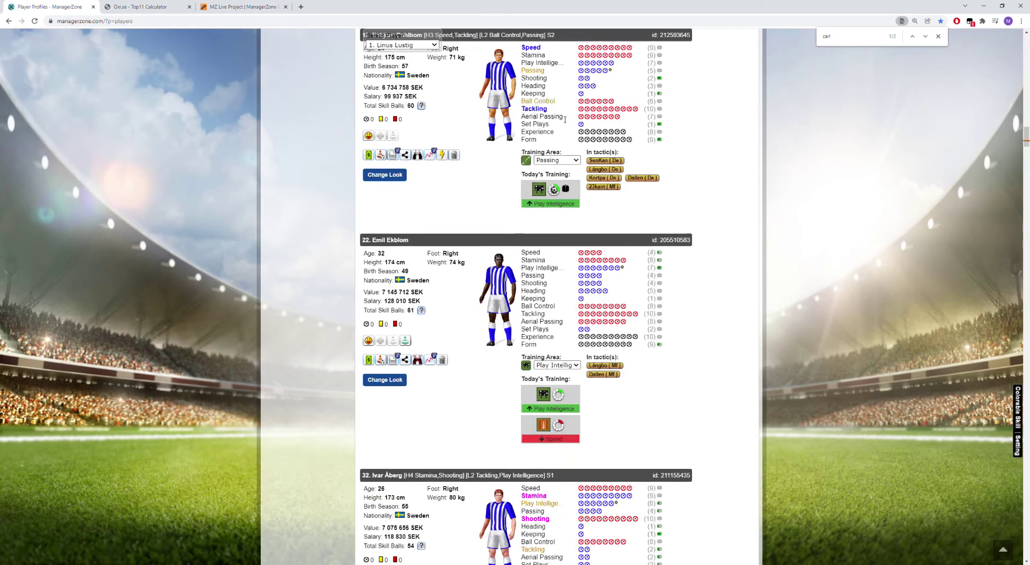
pyautogui.scroll(10, 495, 236)
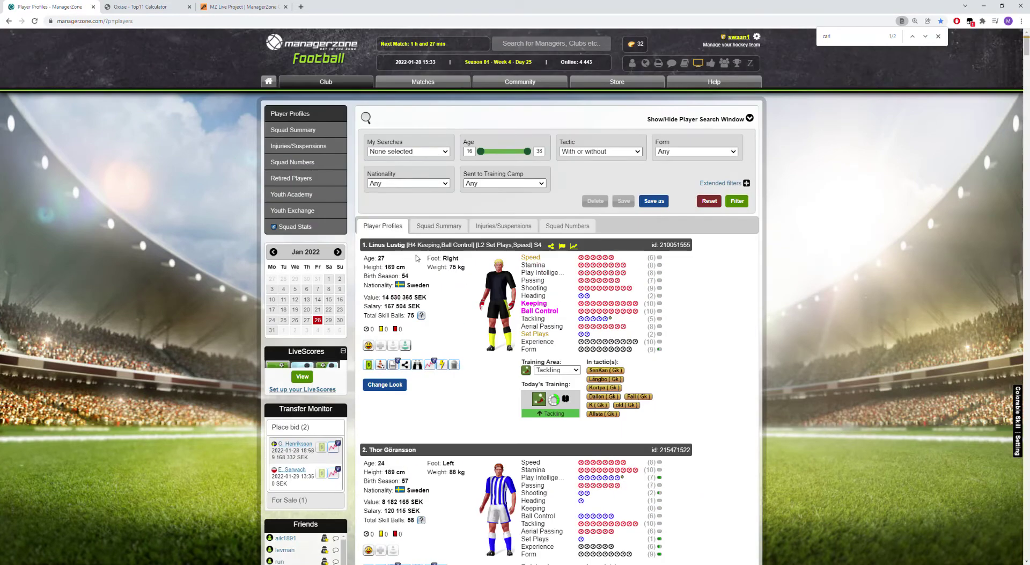
pyautogui.click(432, 226)
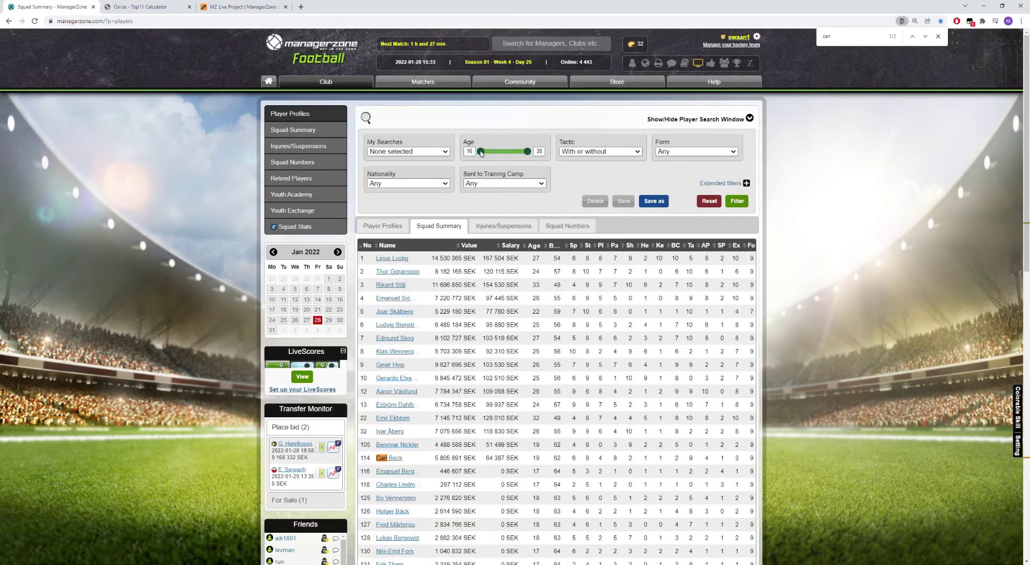
pyautogui.moveTo(482, 154); pyautogui.dragTo(493, 155)
pyautogui.click(737, 201)
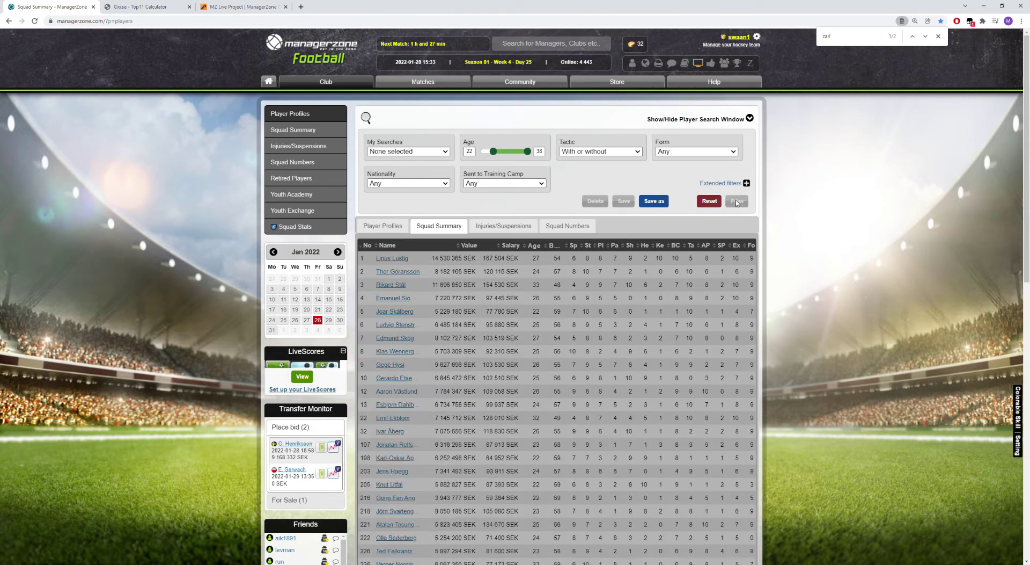
pyautogui.moveTo(360, 258); pyautogui.dragTo(410, 499)
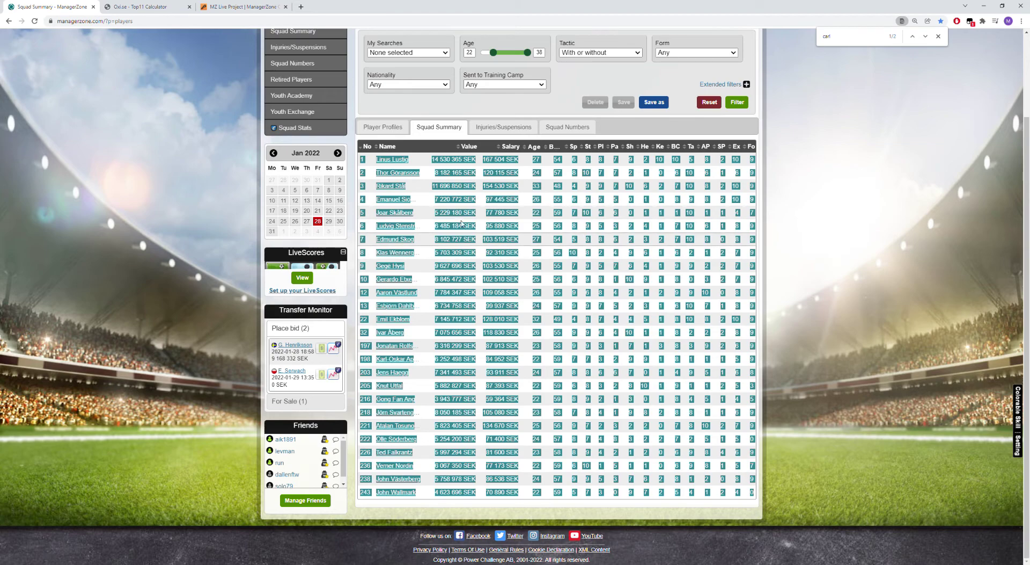
pyautogui.click(160, 7)
# Step: Paste the squad data, calculate ratings, sort by Defender, Striker and Goalkeeper, then choose 5-3-2
pyautogui.hotkey('ctrl', 'v')
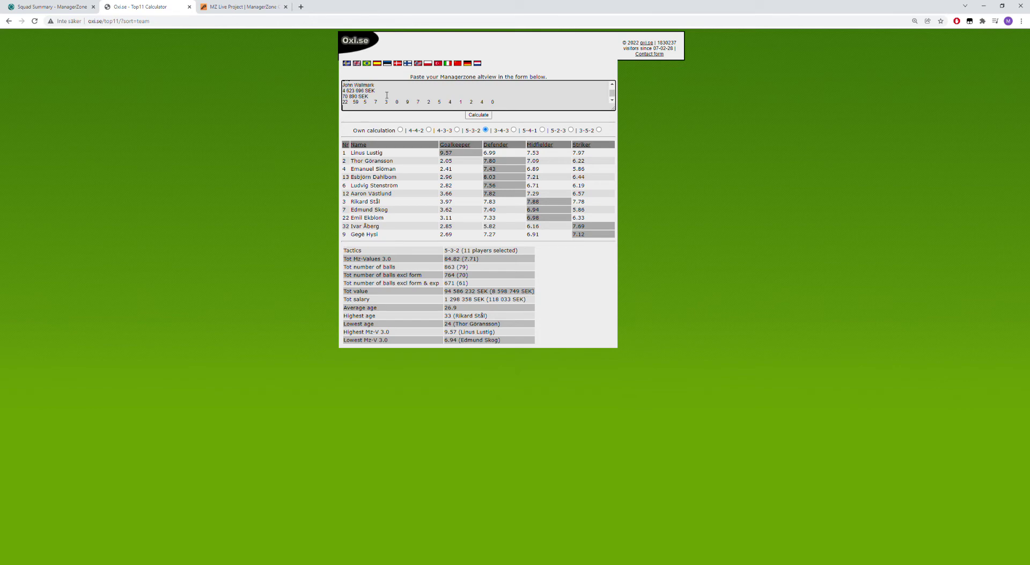
pyautogui.click(476, 115)
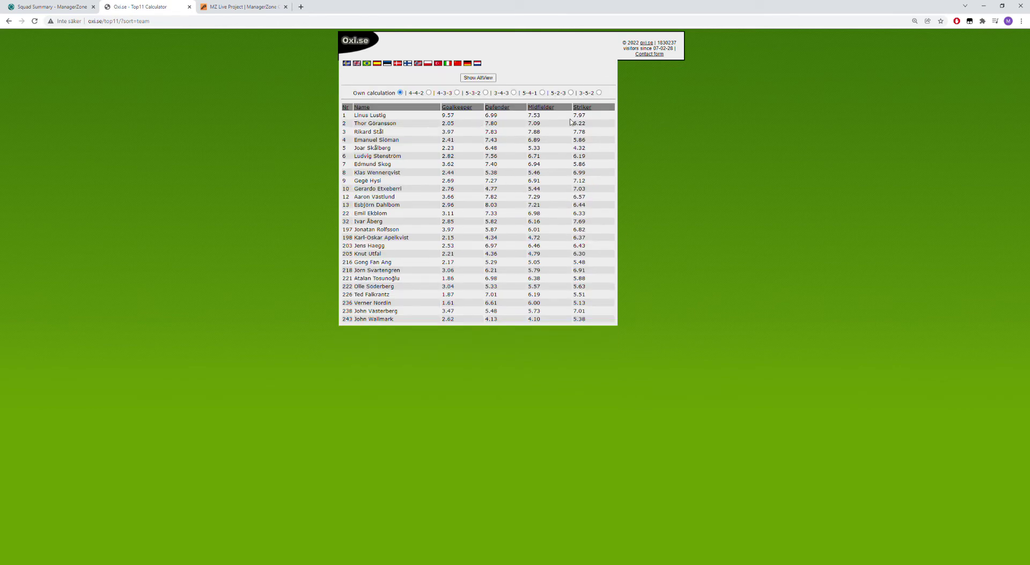
pyautogui.click(497, 107)
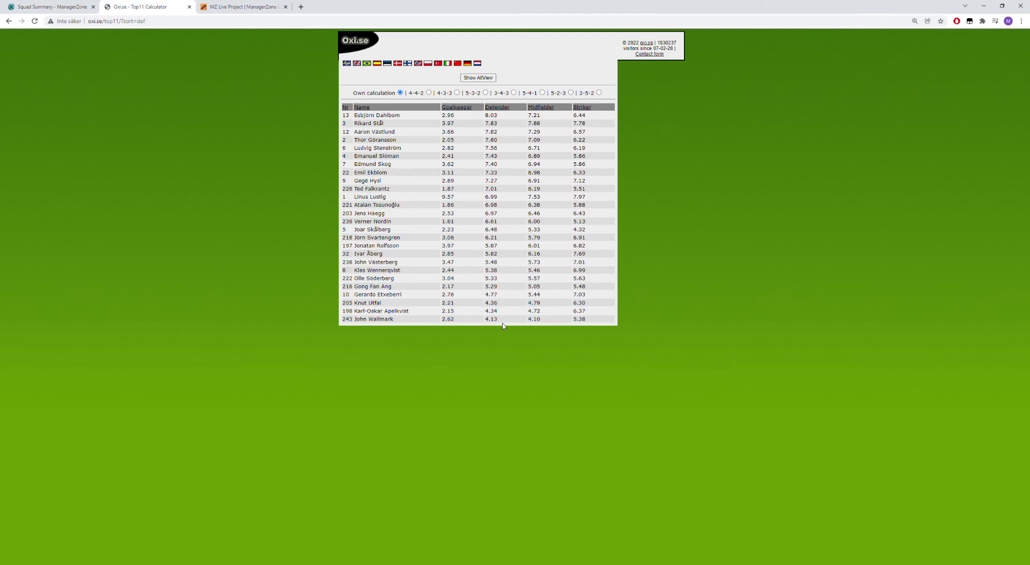
pyautogui.click(582, 107)
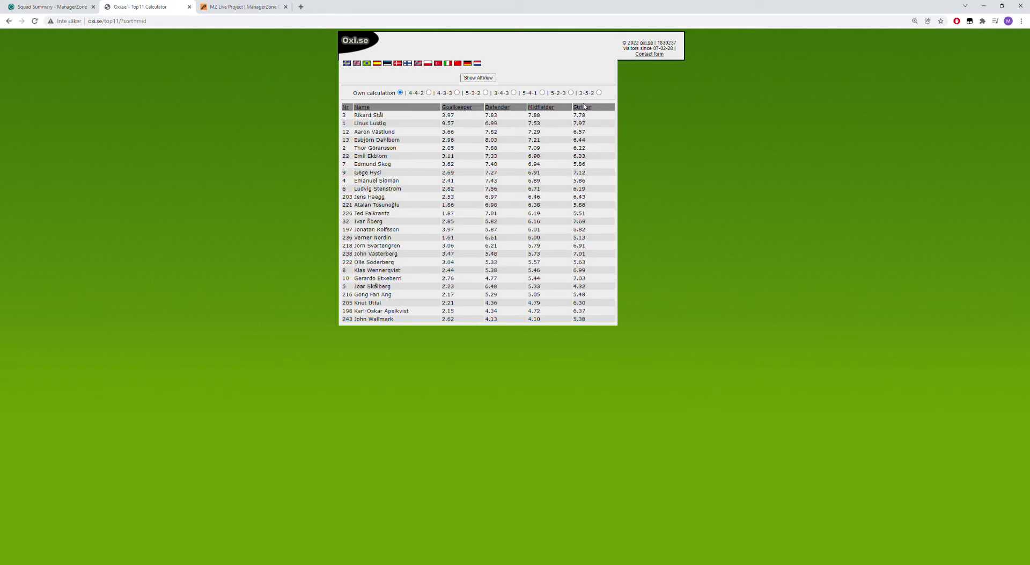
pyautogui.click(454, 108)
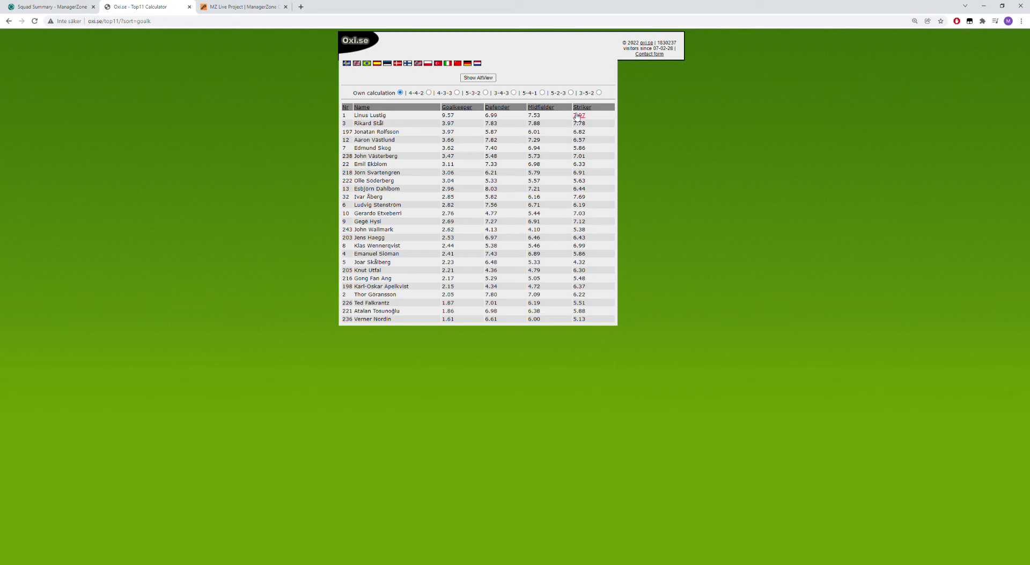
pyautogui.click(486, 92)
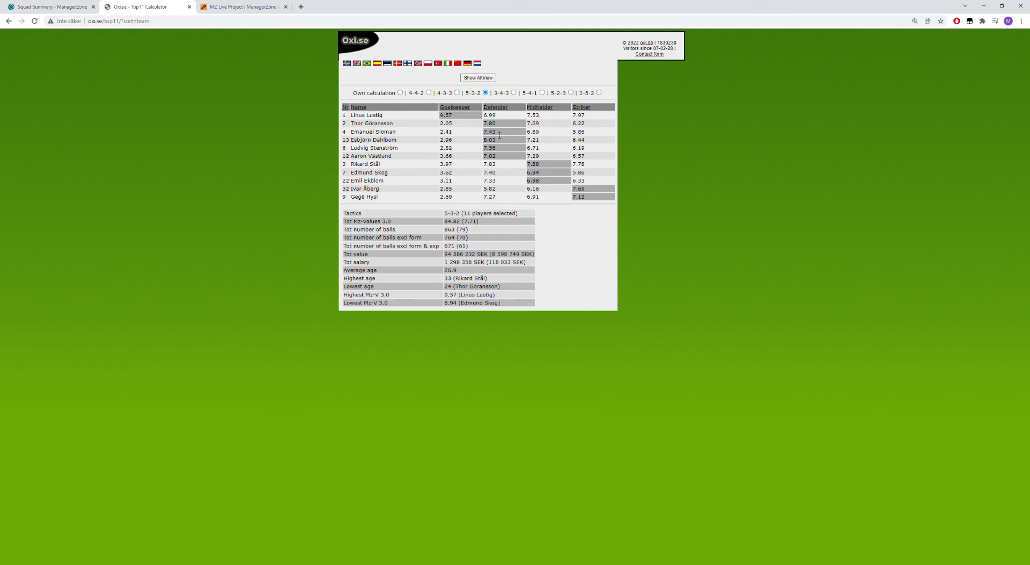
# Step: Highlight the 84.82 total Mz-value and open a lineup player's skill card in a new tab
pyautogui.moveTo(488, 225); pyautogui.dragTo(445, 225)
pyautogui.click(364, 197)
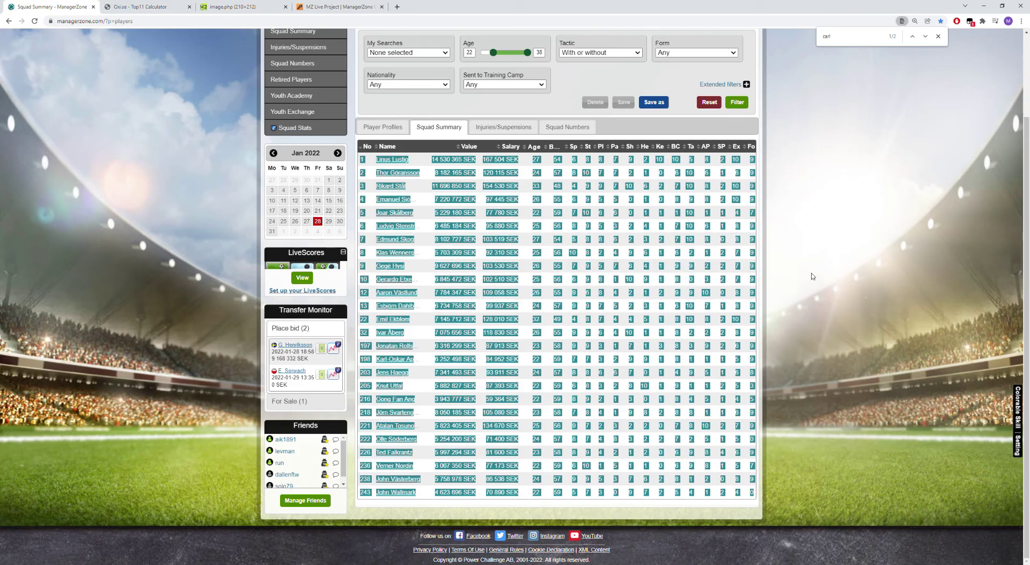
# Step: Open a squad player's profile card from the Squad Summary and select its details
pyautogui.click(593, 283)
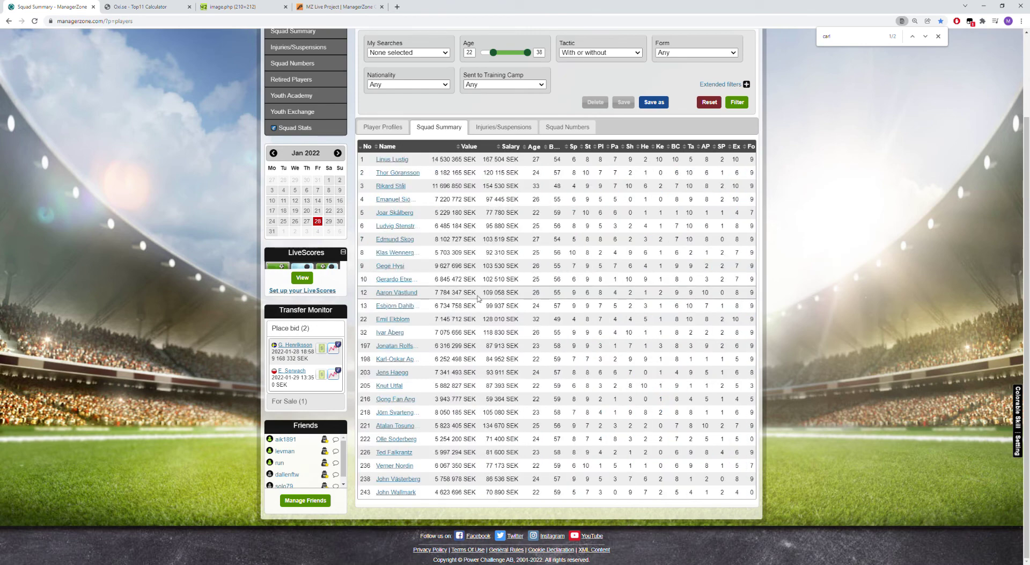
pyautogui.click(389, 280)
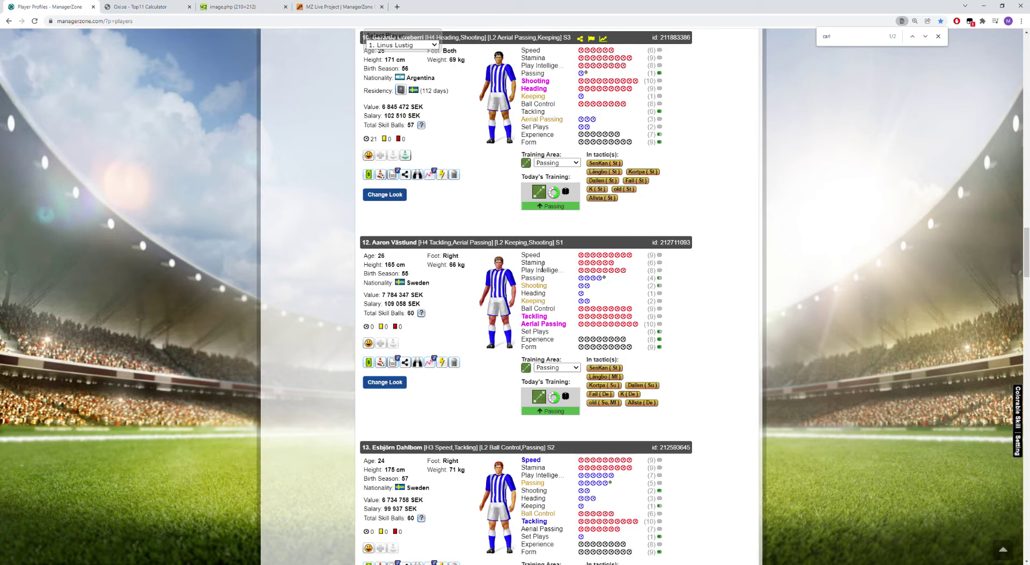
pyautogui.scroll(3, 546, 217)
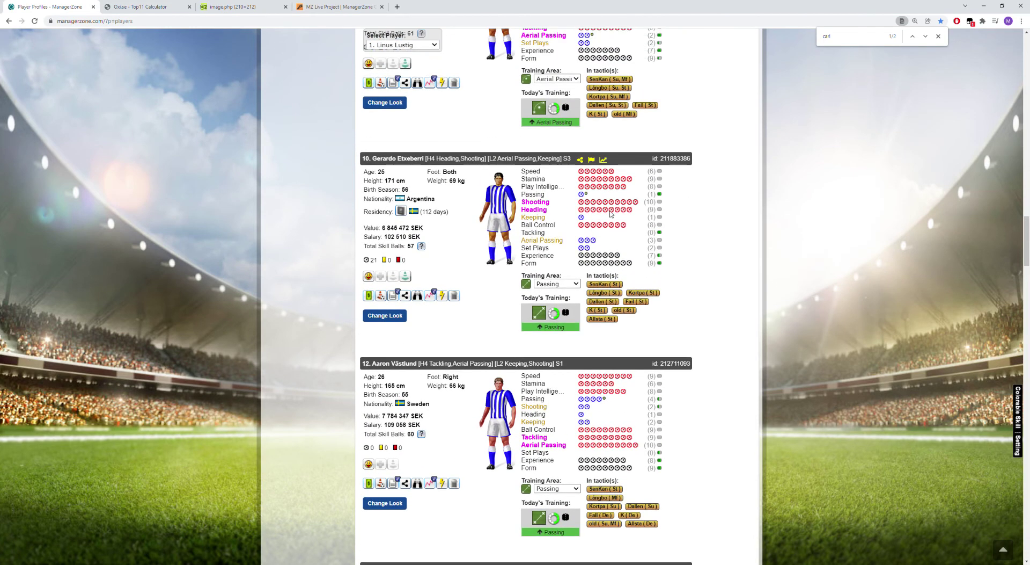
pyautogui.moveTo(681, 325)
pyautogui.mouseDown()
pyautogui.moveTo(447, 174)
pyautogui.moveTo(564, 245)
pyautogui.moveTo(678, 259)
pyautogui.moveTo(681, 322)
pyautogui.mouseUp()
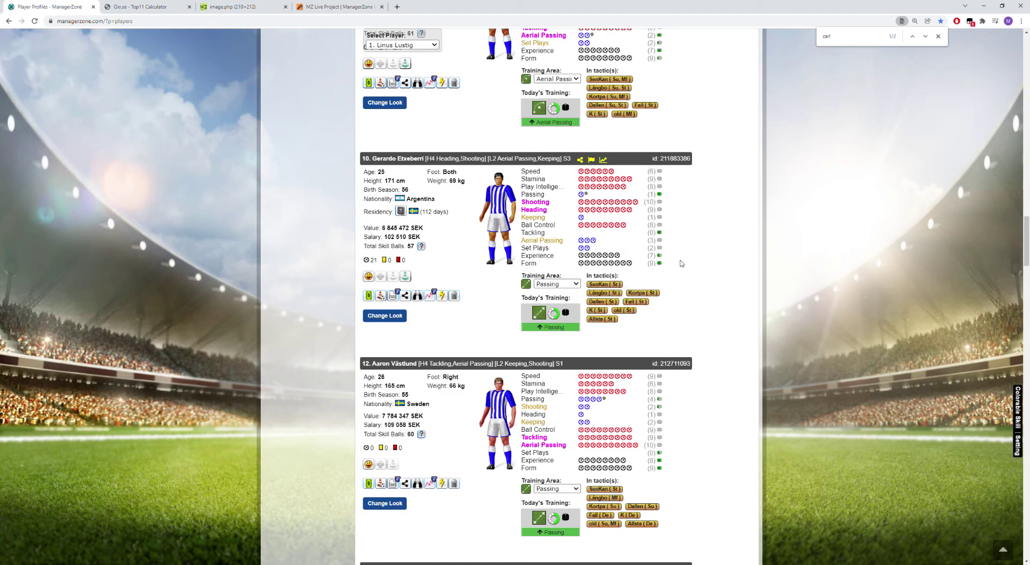
pyautogui.click(143, 5)
# Step: Close the Top-11 calculator and player skill card tabs
pyautogui.click(174, 10)
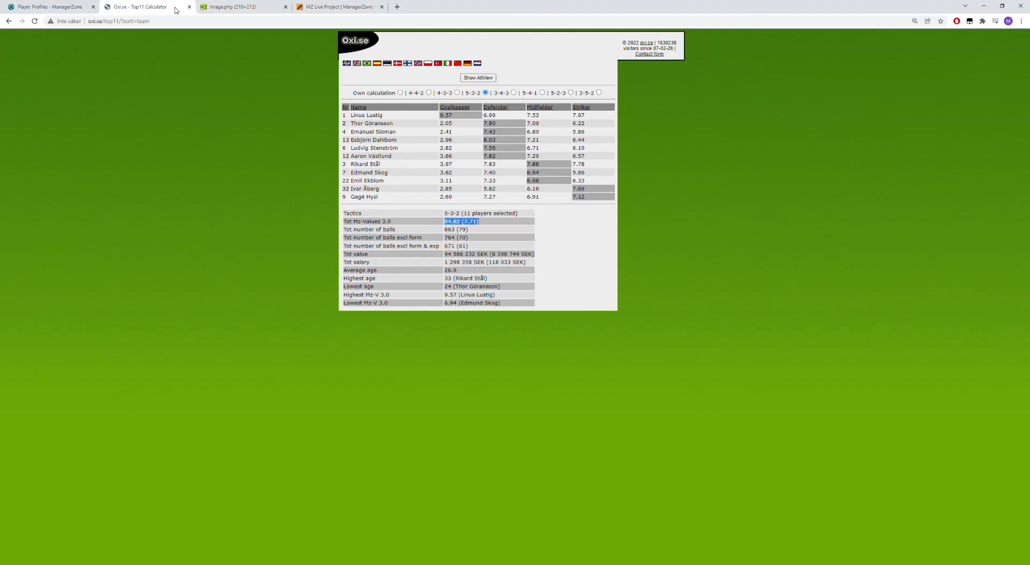
pyautogui.click(189, 7)
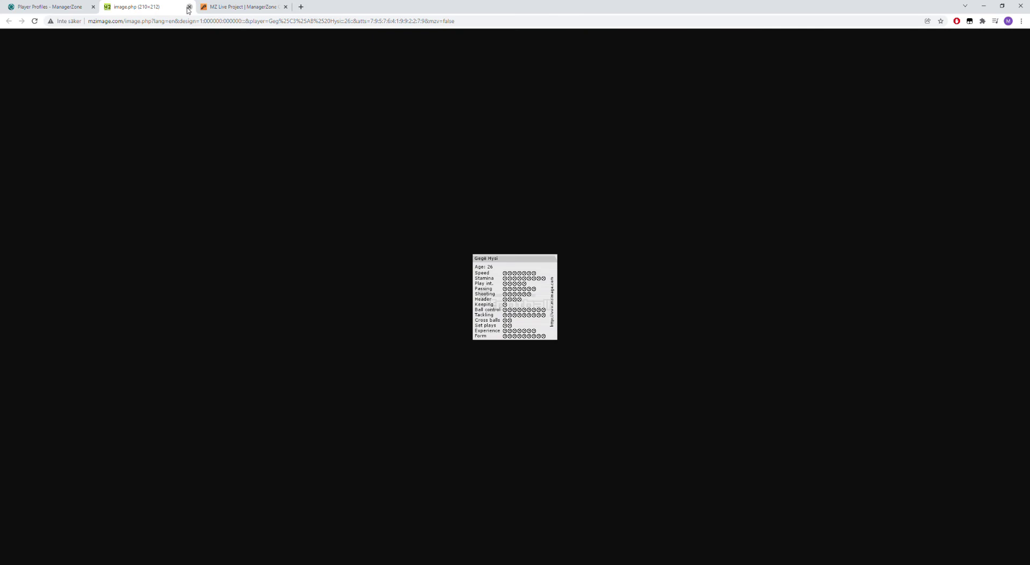
pyautogui.click(189, 7)
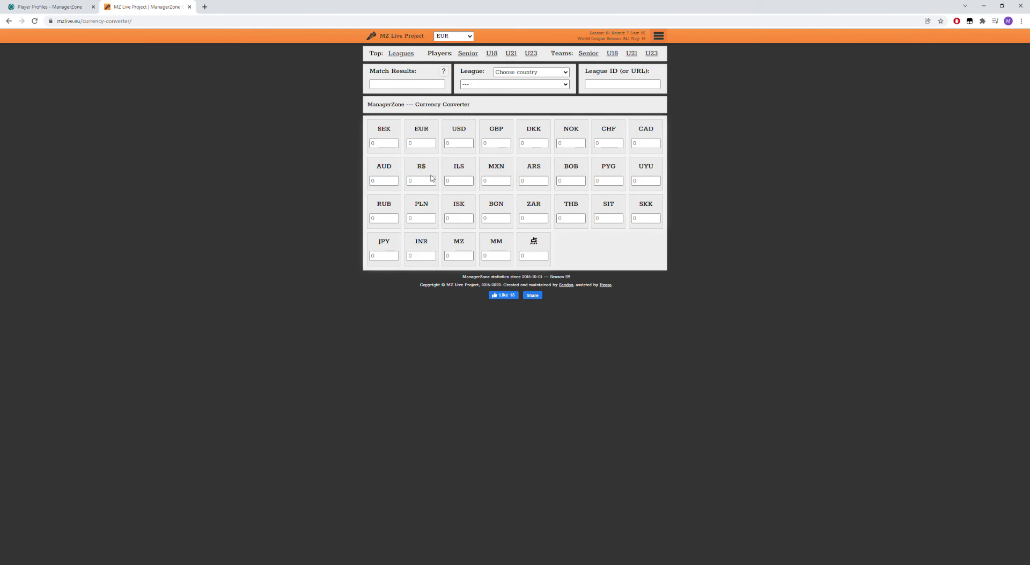
# Step: Convert 1000000 EUR into all currencies, giving 9177500 SEK
pyautogui.click(424, 144)
pyautogui.write('10')
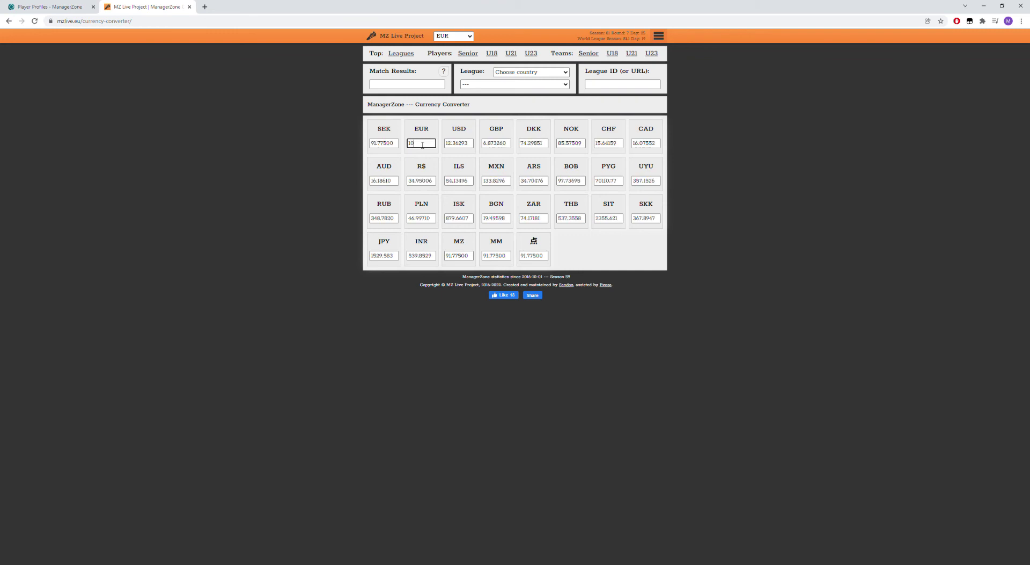
pyautogui.write('00000')
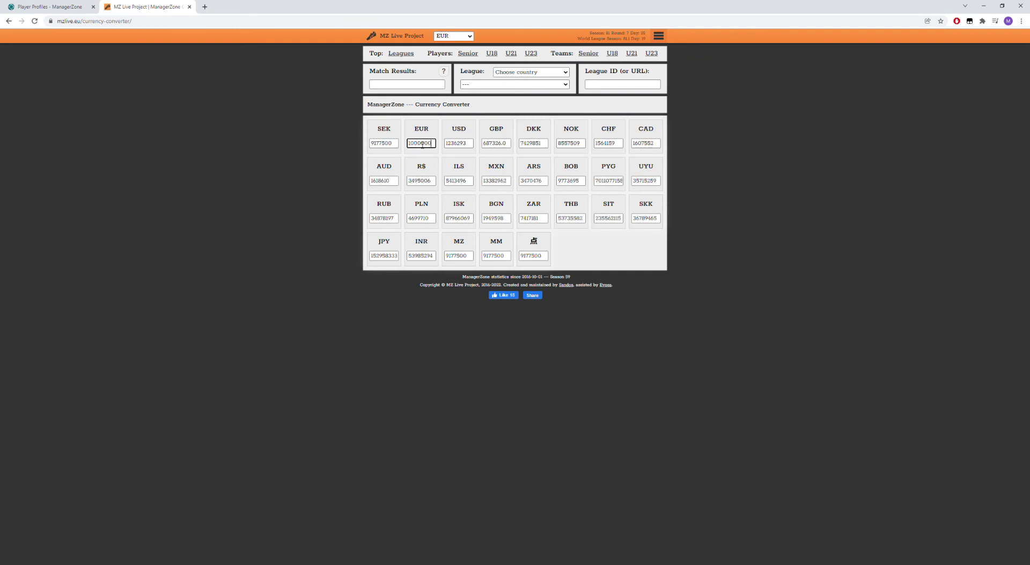
pyautogui.doubleClick(383, 128)
pyautogui.click(349, 145)
pyautogui.click(374, 145)
pyautogui.press('Tab')
# Step: Choose Sweden as the league country and open the div2.3 league table
pyautogui.write('sw')
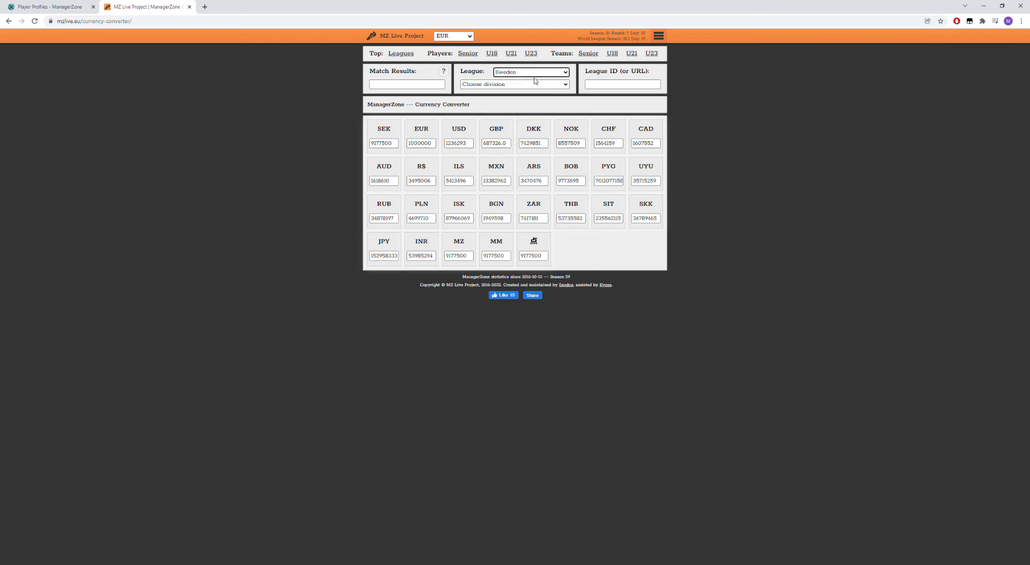
pyautogui.click(510, 107)
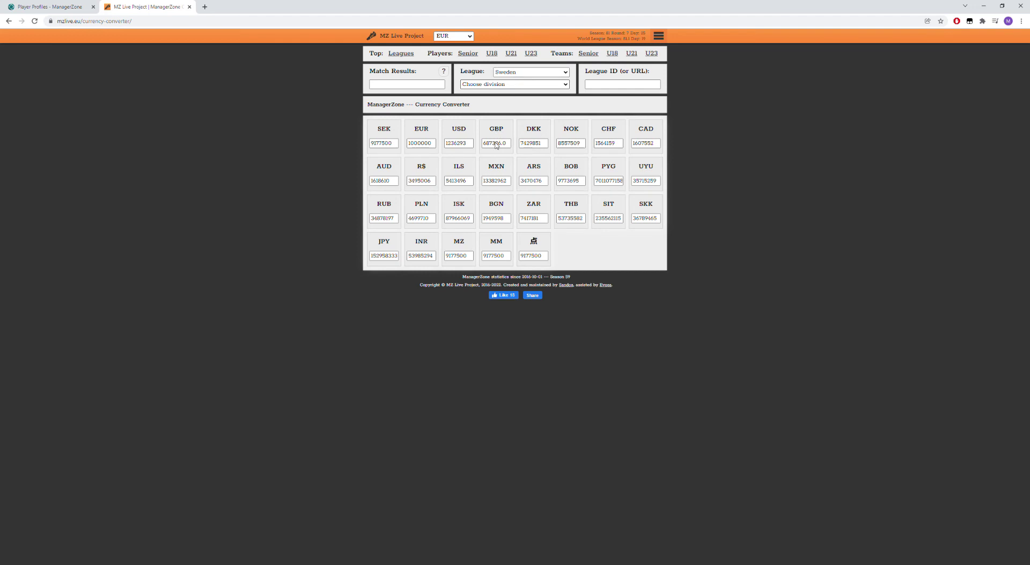
pyautogui.click(495, 151)
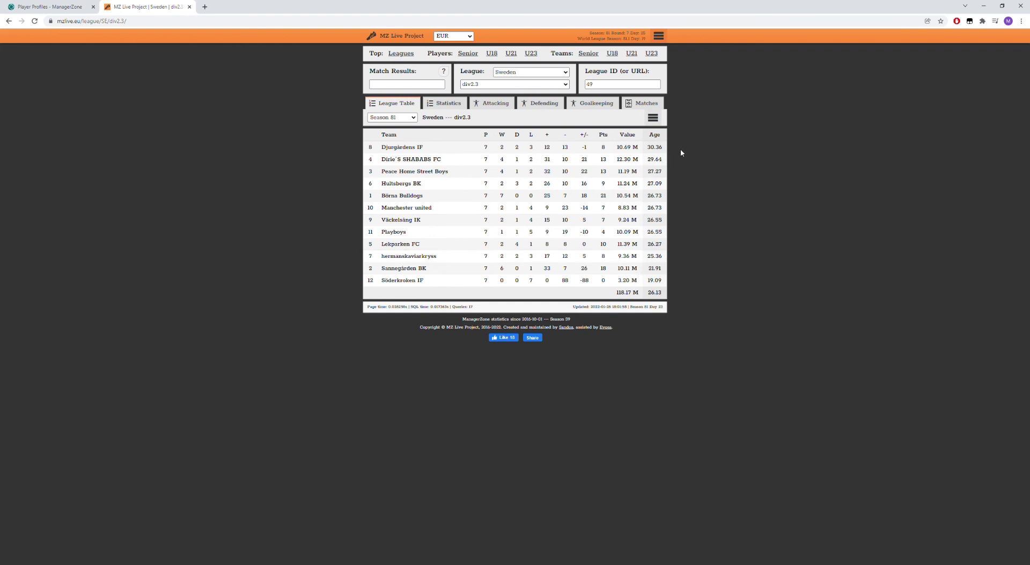
# Step: Sort the Sweden div2.3 table by team Value, highest first at 12.30 M
pyautogui.click(632, 134)
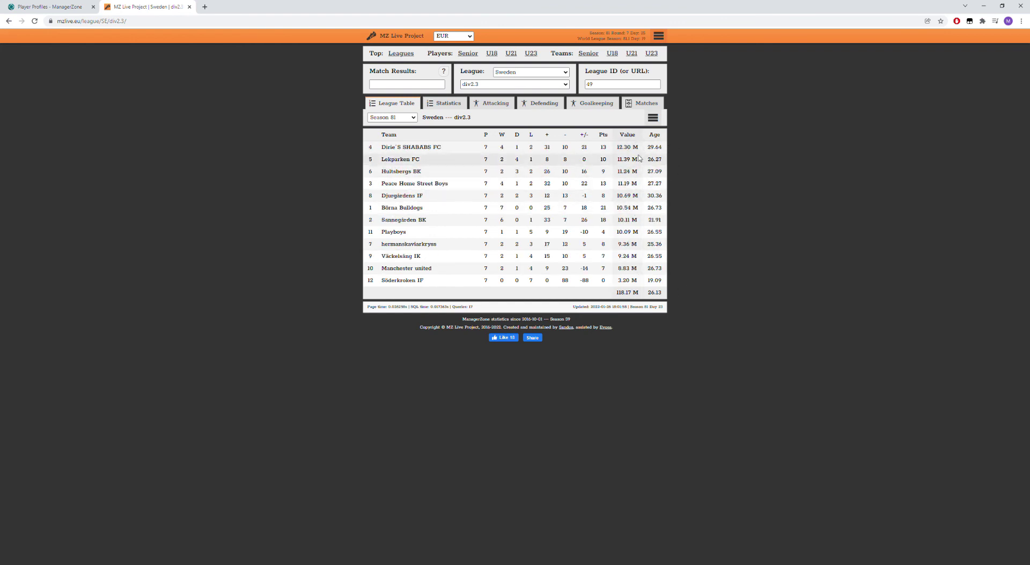